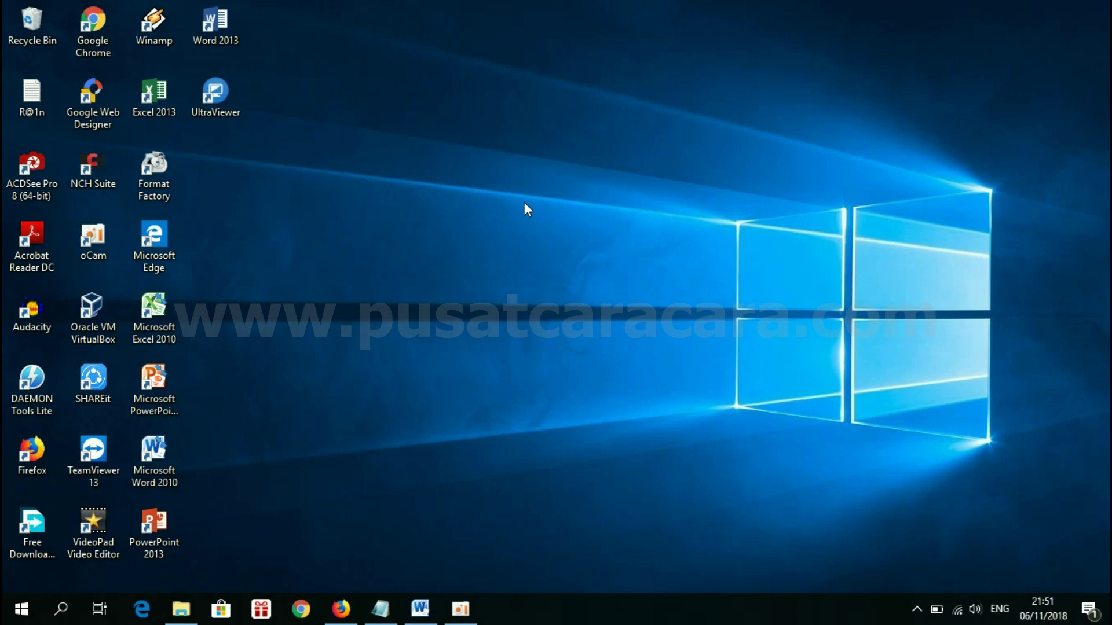
Restore the Word thesis document from the taskbar
{"action": "left_click", "coordinate": [420, 608]}
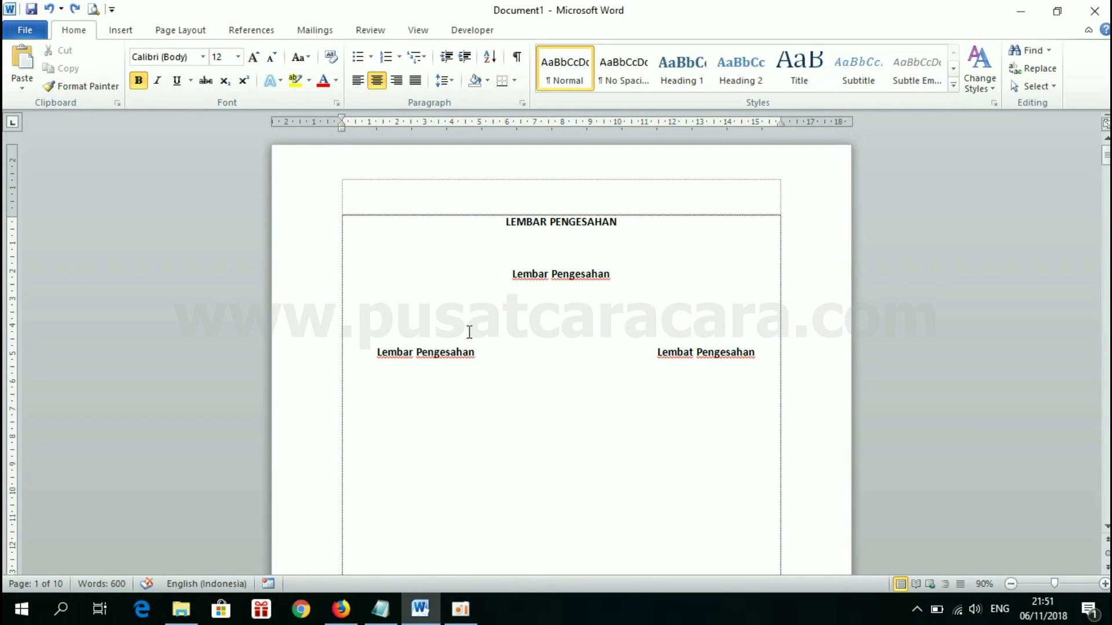
{"action": "scroll", "coordinate": [469, 332], "scroll_direction": "down", "scroll_amount": 1}
{"action": "scroll", "coordinate": [469, 332], "scroll_direction": "down", "scroll_amount": 4}
{"action": "scroll", "coordinate": [469, 331], "scroll_direction": "down", "scroll_amount": 10}
{"action": "scroll", "coordinate": [470, 336], "scroll_direction": "down", "scroll_amount": 4}
{"action": "scroll", "coordinate": [470, 336], "scroll_direction": "down", "scroll_amount": 8}
{"action": "scroll", "coordinate": [470, 336], "scroll_direction": "down", "scroll_amount": 6}
{"action": "scroll", "coordinate": [470, 335], "scroll_direction": "down", "scroll_amount": 3}
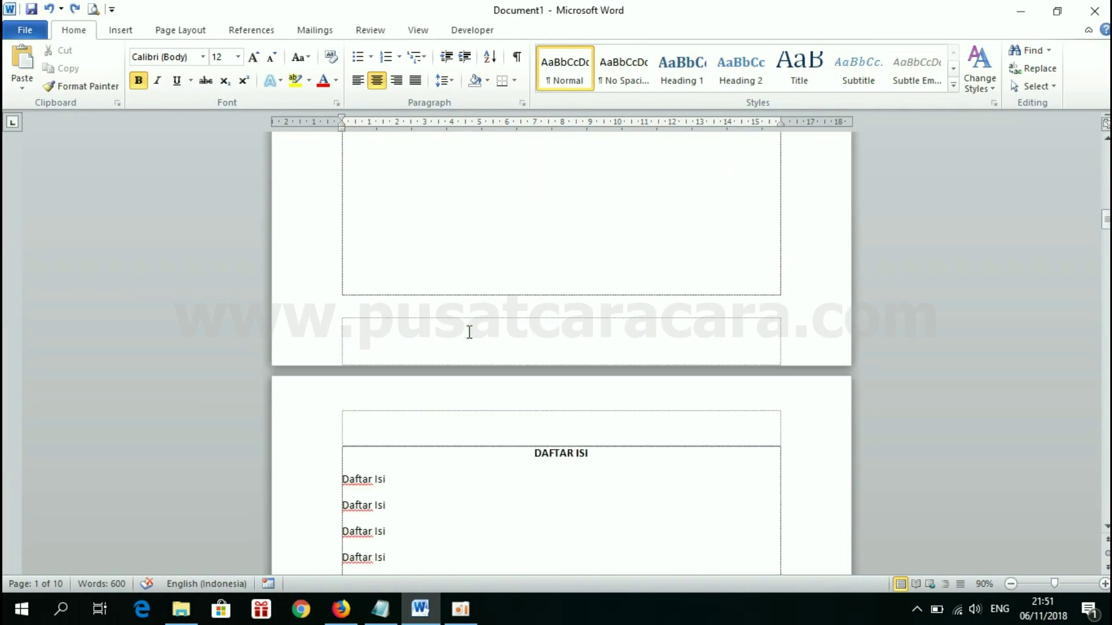
{"action": "scroll", "coordinate": [470, 336], "scroll_direction": "down", "scroll_amount": 1}
{"action": "key", "text": "ctrl+End"}
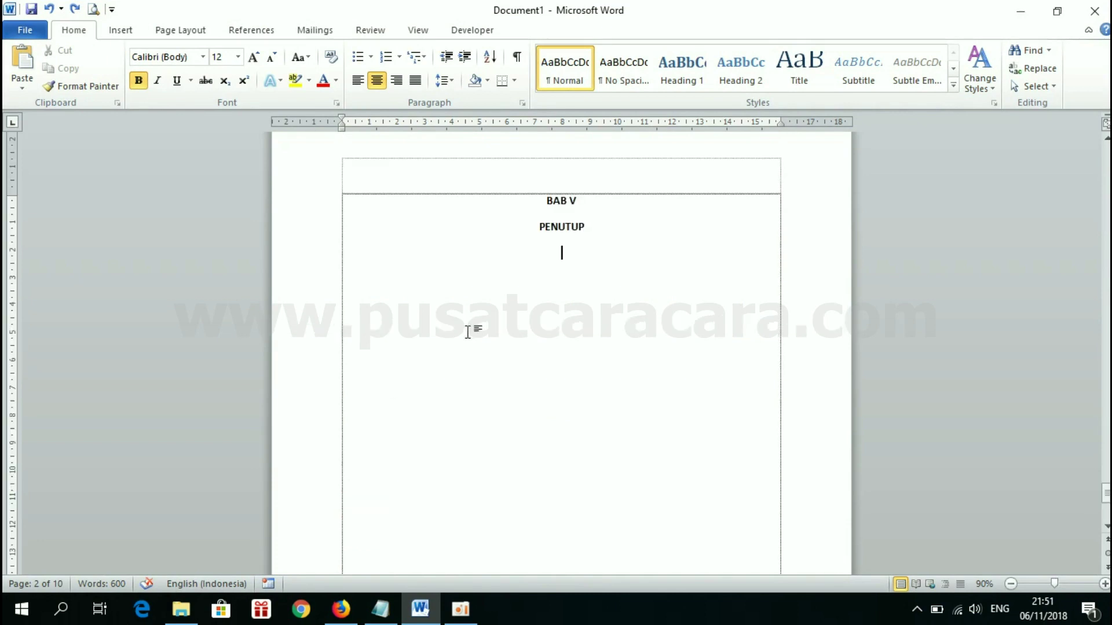
{"action": "key", "text": "ctrl+Home"}
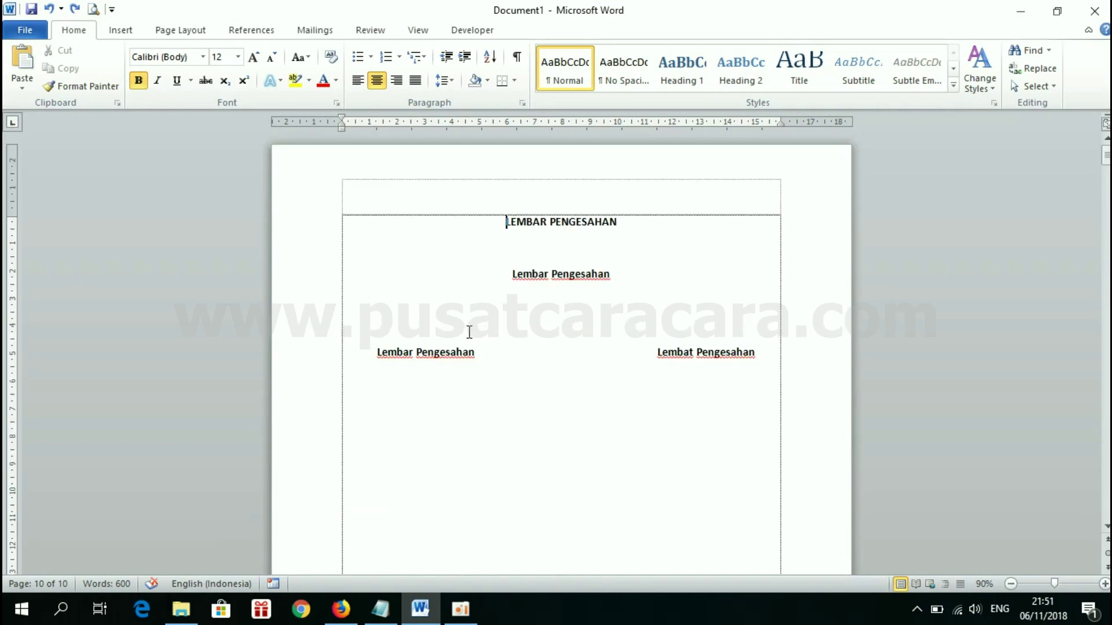
{"action": "scroll", "coordinate": [469, 332], "scroll_direction": "down", "scroll_amount": 1}
{"action": "scroll", "coordinate": [469, 332], "scroll_direction": "down", "scroll_amount": 4}
{"action": "scroll", "coordinate": [469, 331], "scroll_direction": "down", "scroll_amount": 9}
{"action": "scroll", "coordinate": [469, 332], "scroll_direction": "down", "scroll_amount": 2}
{"action": "scroll", "coordinate": [469, 331], "scroll_direction": "down", "scroll_amount": 10}
{"action": "scroll", "coordinate": [469, 331], "scroll_direction": "down", "scroll_amount": 10}
{"action": "scroll", "coordinate": [469, 332], "scroll_direction": "down", "scroll_amount": 10}
{"action": "scroll", "coordinate": [469, 332], "scroll_direction": "down", "scroll_amount": 10}
{"action": "scroll", "coordinate": [469, 331], "scroll_direction": "down", "scroll_amount": 10}
{"action": "scroll", "coordinate": [469, 332], "scroll_direction": "down", "scroll_amount": 10}
{"action": "scroll", "coordinate": [469, 332], "scroll_direction": "down", "scroll_amount": 10}
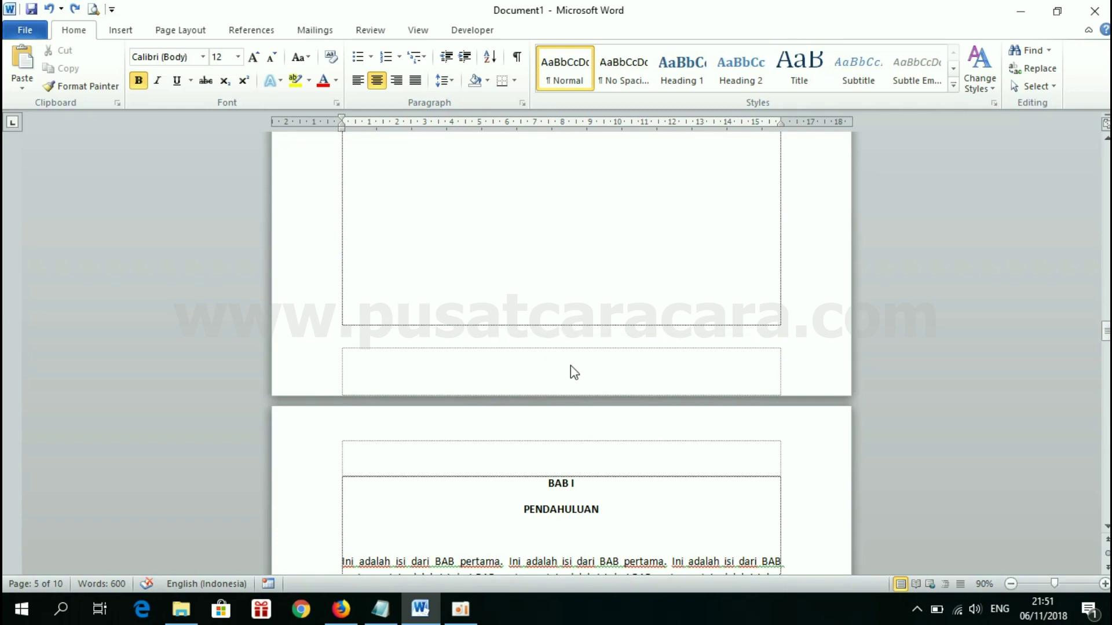
{"action": "scroll", "coordinate": [585, 495], "scroll_direction": "down", "scroll_amount": 3}
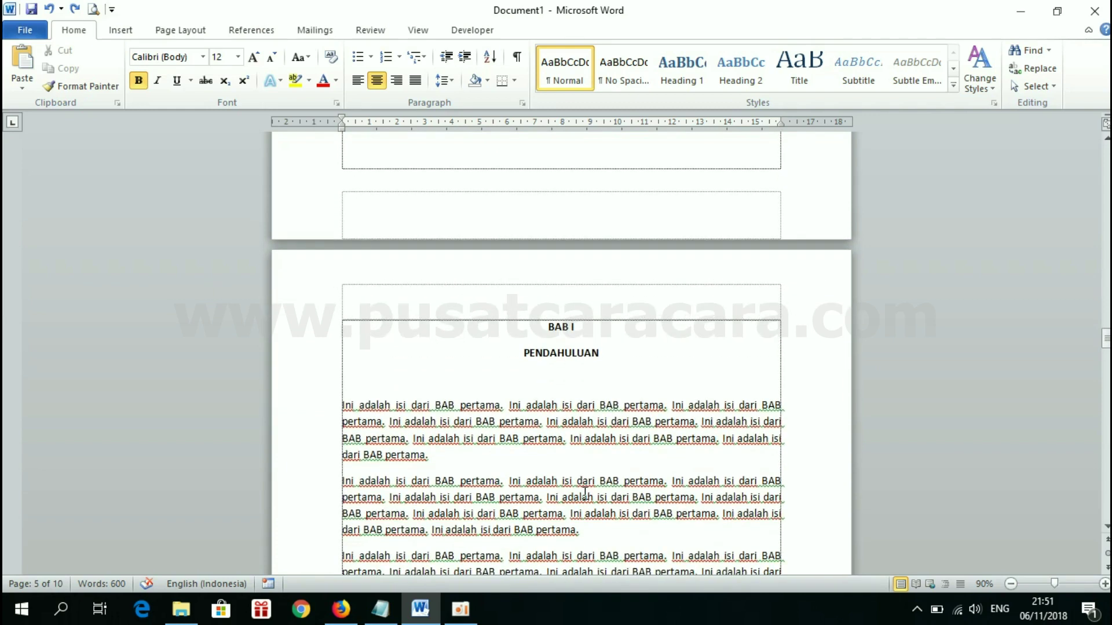
{"action": "scroll", "coordinate": [611, 550], "scroll_direction": "down", "scroll_amount": 3}
{"action": "scroll", "coordinate": [613, 553], "scroll_direction": "down", "scroll_amount": 4}
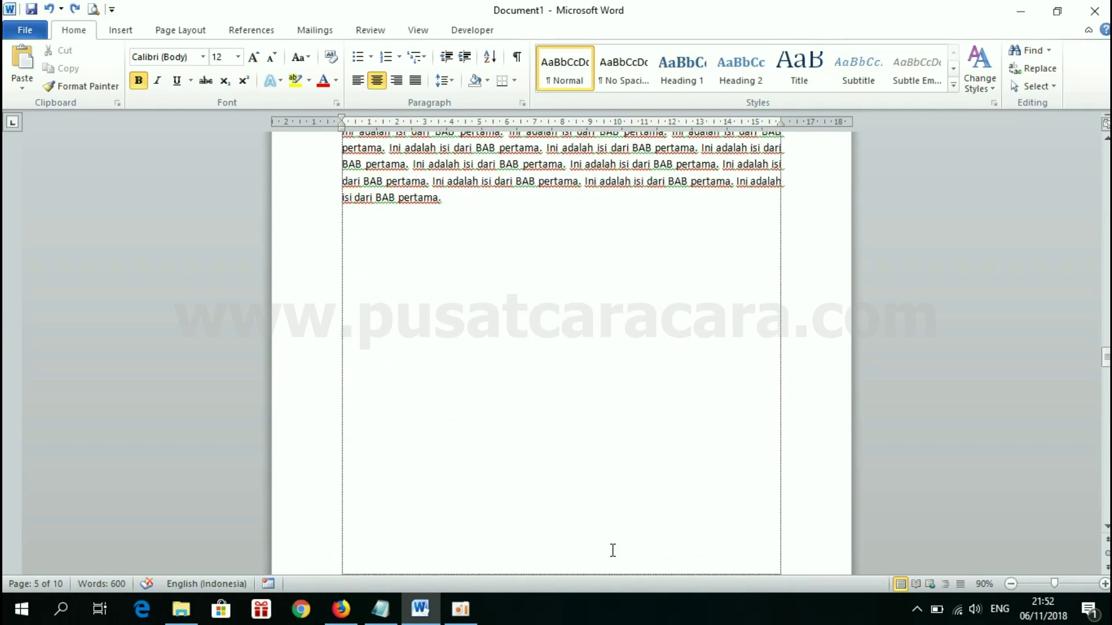
{"action": "scroll", "coordinate": [614, 556], "scroll_direction": "down", "scroll_amount": 2}
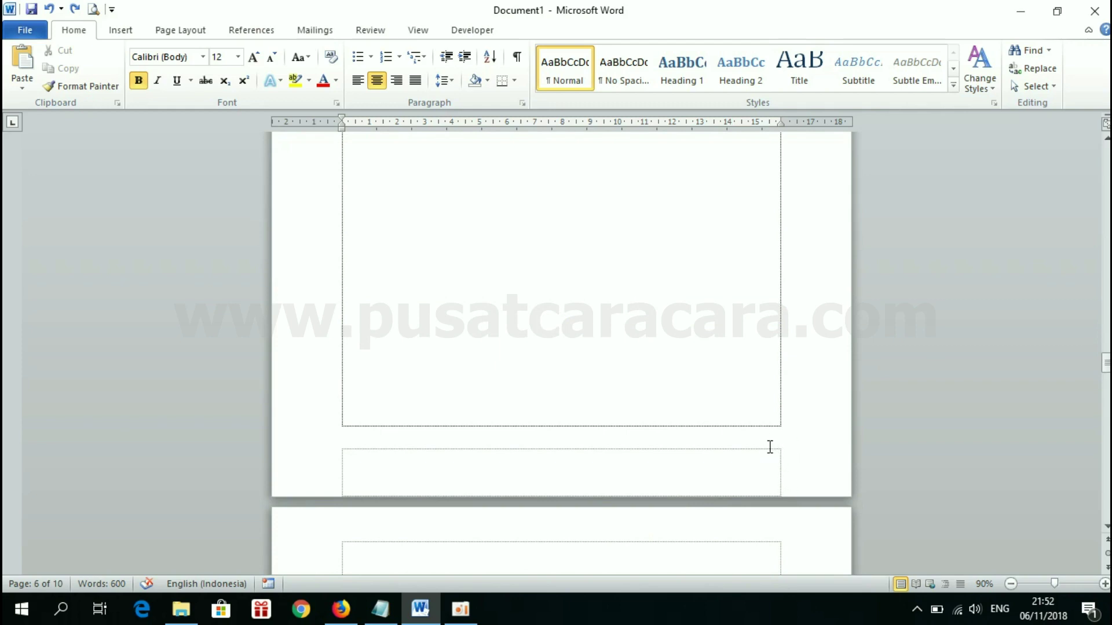
{"action": "scroll", "coordinate": [705, 353], "scroll_direction": "down", "scroll_amount": 1}
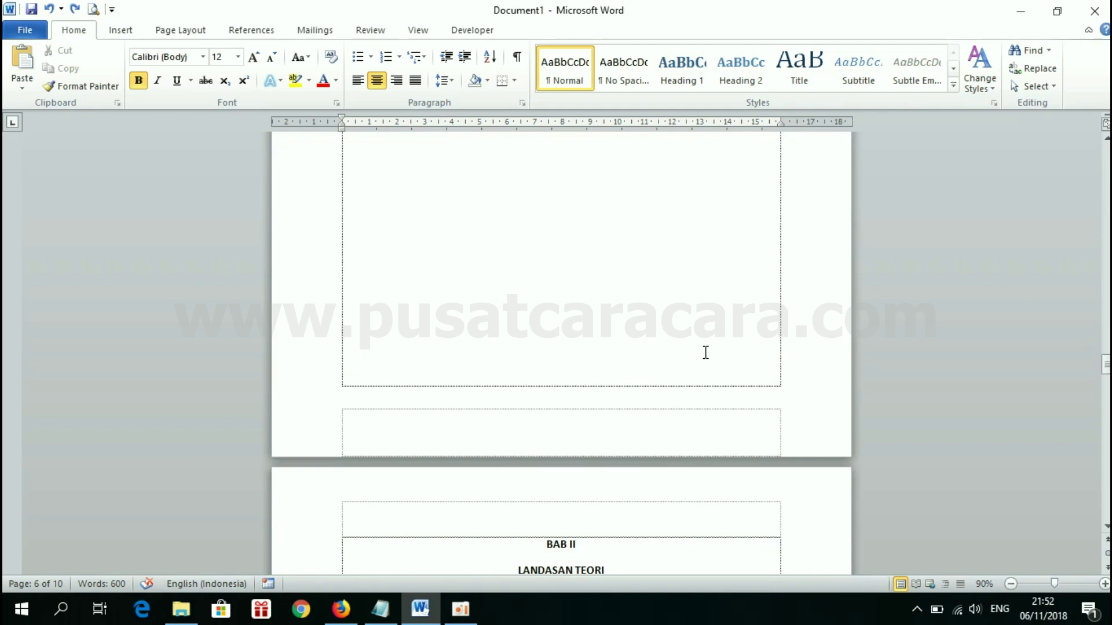
{"action": "scroll", "coordinate": [706, 353], "scroll_direction": "up", "scroll_amount": 3}
{"action": "scroll", "coordinate": [706, 353], "scroll_direction": "down", "scroll_amount": 1}
{"action": "scroll", "coordinate": [705, 352], "scroll_direction": "up", "scroll_amount": 2}
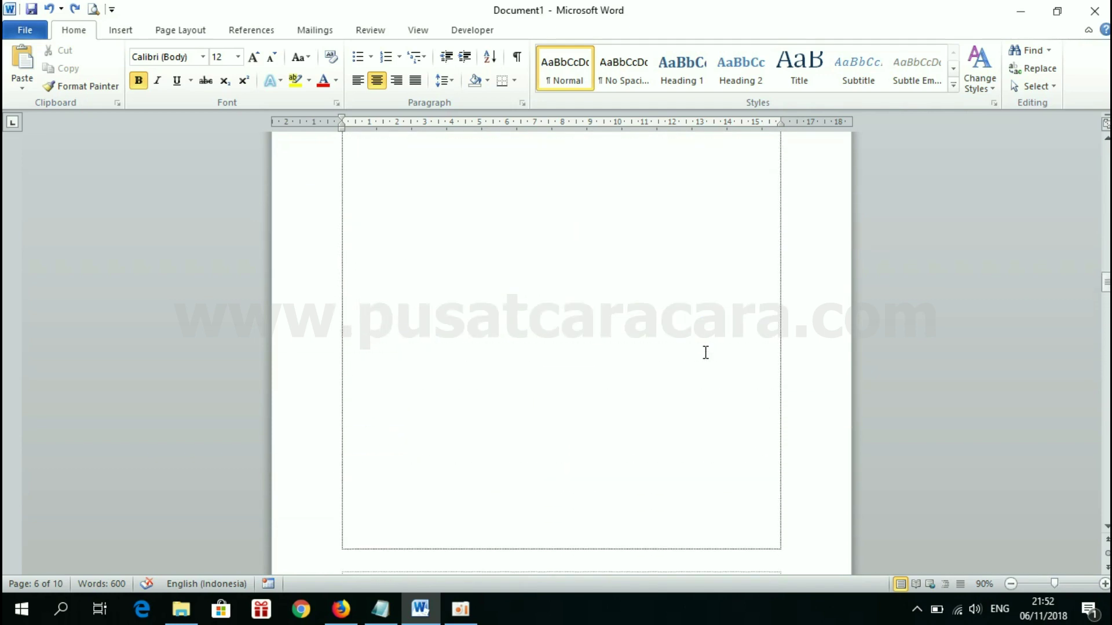
{"action": "scroll", "coordinate": [705, 353], "scroll_direction": "down", "scroll_amount": 3}
{"action": "scroll", "coordinate": [705, 353], "scroll_direction": "down", "scroll_amount": 1}
{"action": "scroll", "coordinate": [706, 353], "scroll_direction": "down", "scroll_amount": 8}
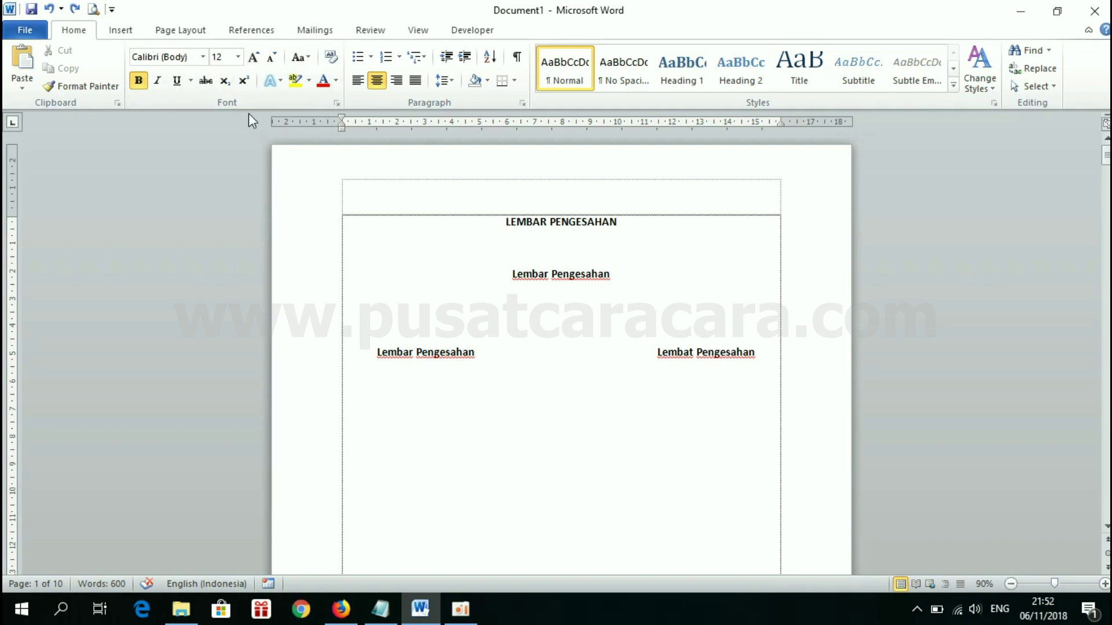
Insert a Plain Number 2 page number centred at the bottom of every page
{"action": "left_click", "coordinate": [122, 30]}
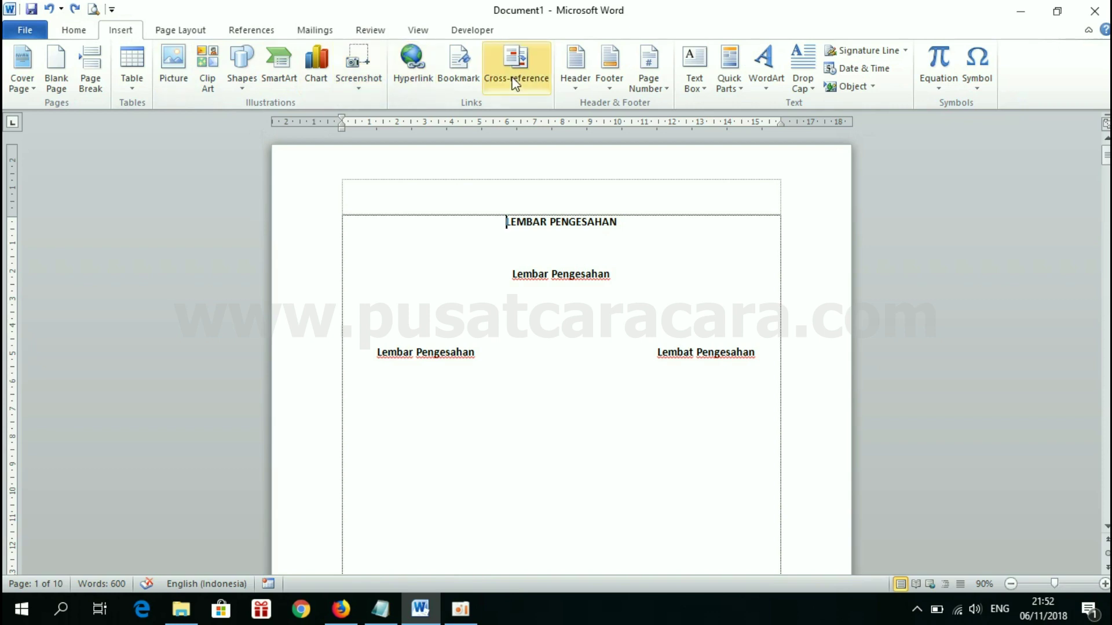
{"action": "left_click", "coordinate": [658, 83]}
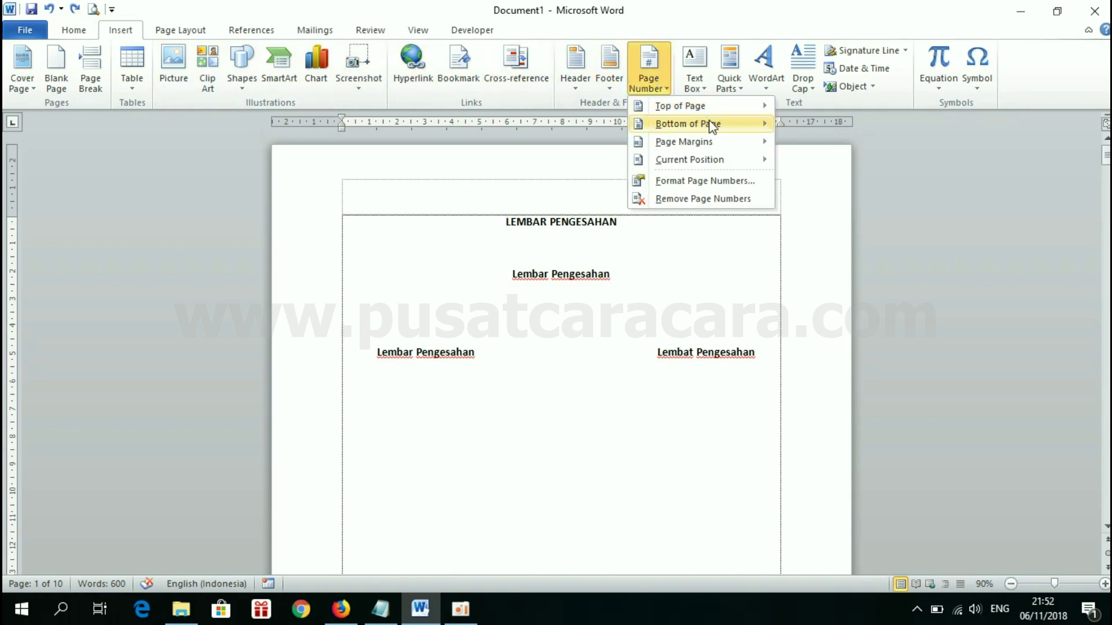
{"action": "mouse_move", "coordinate": [688, 123]}
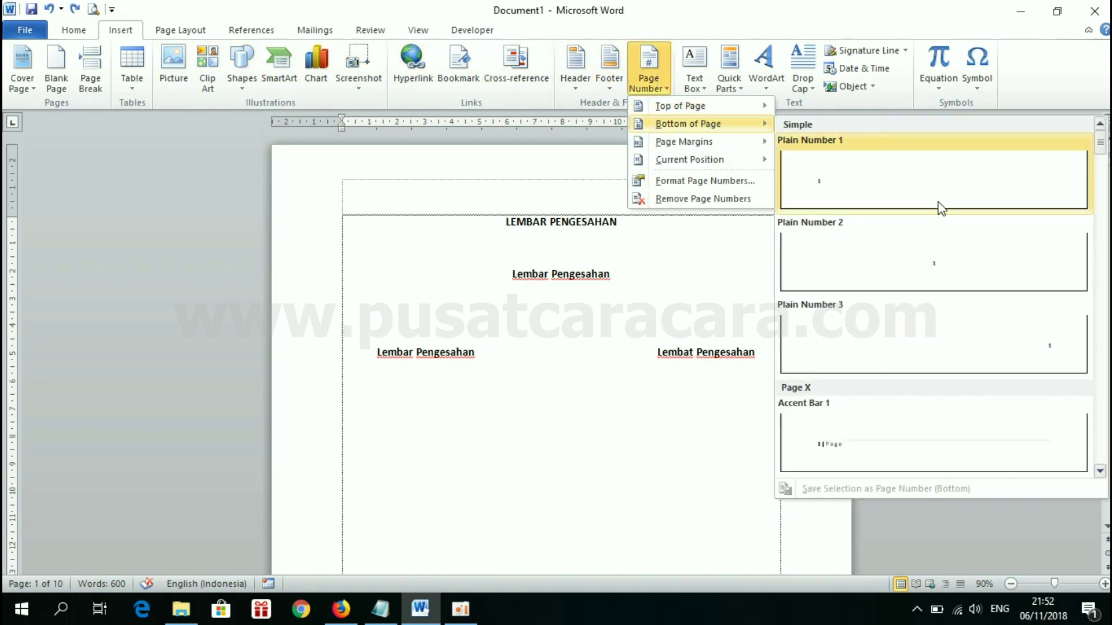
{"action": "left_click", "coordinate": [921, 261]}
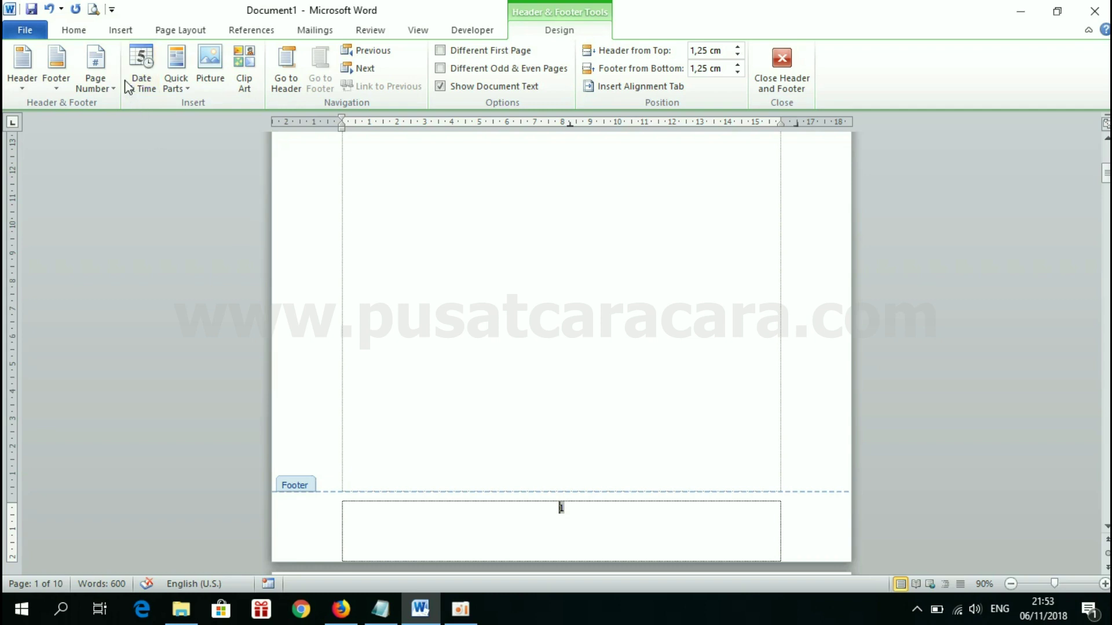
{"action": "left_click", "coordinate": [95, 70]}
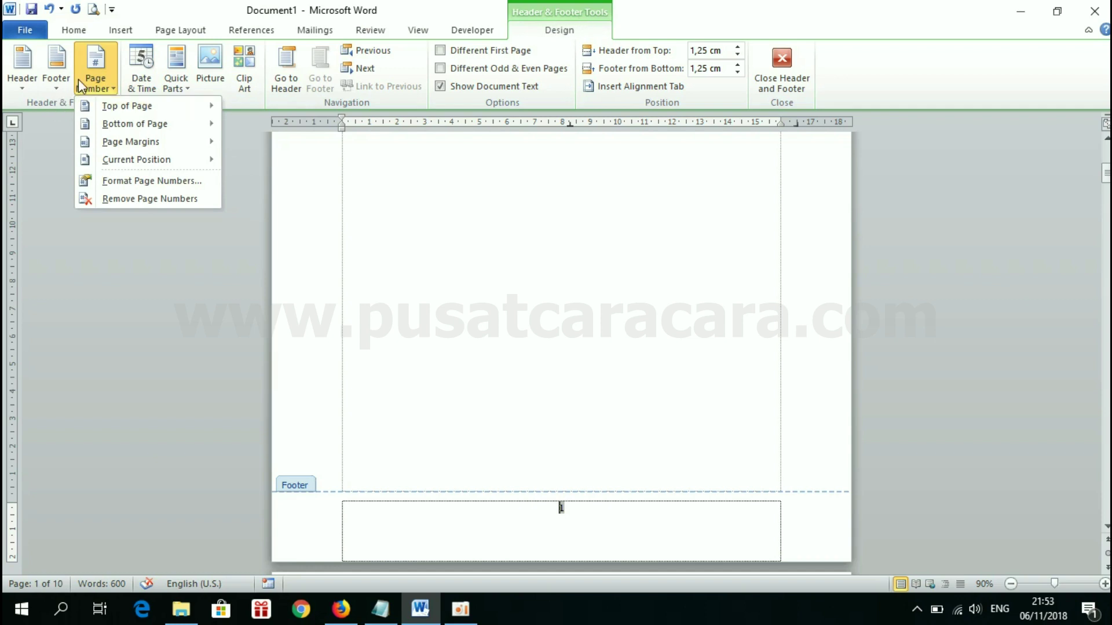
Format page numbers as lowercase roman numerals i, ii, iii starting at i, then close the footer
{"action": "left_click", "coordinate": [162, 179]}
{"action": "left_click", "coordinate": [577, 206]}
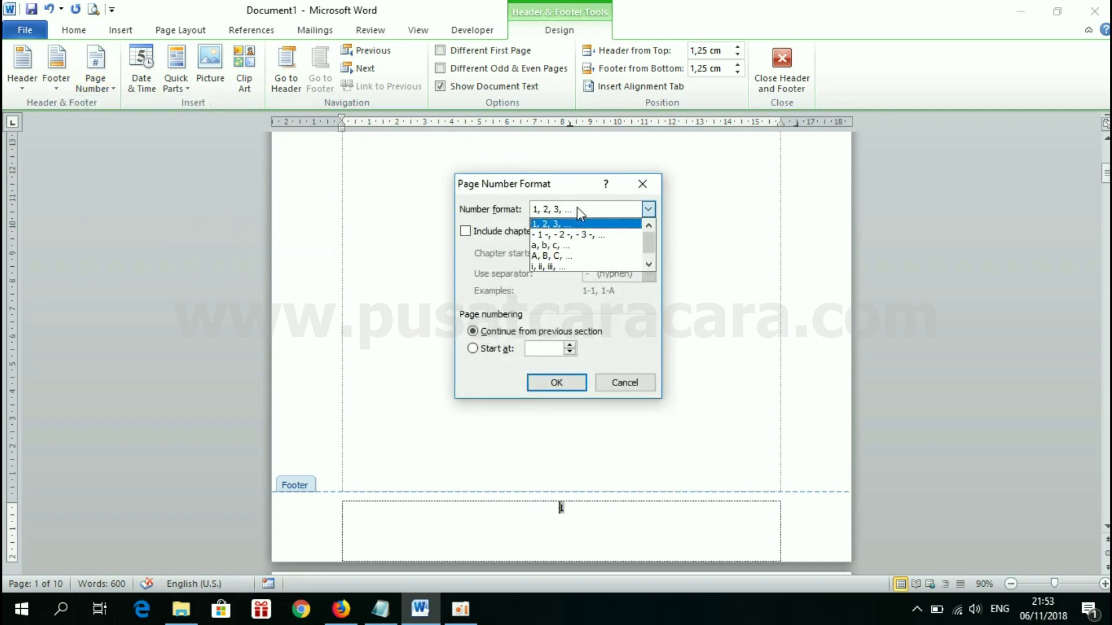
{"action": "left_click", "coordinate": [553, 266]}
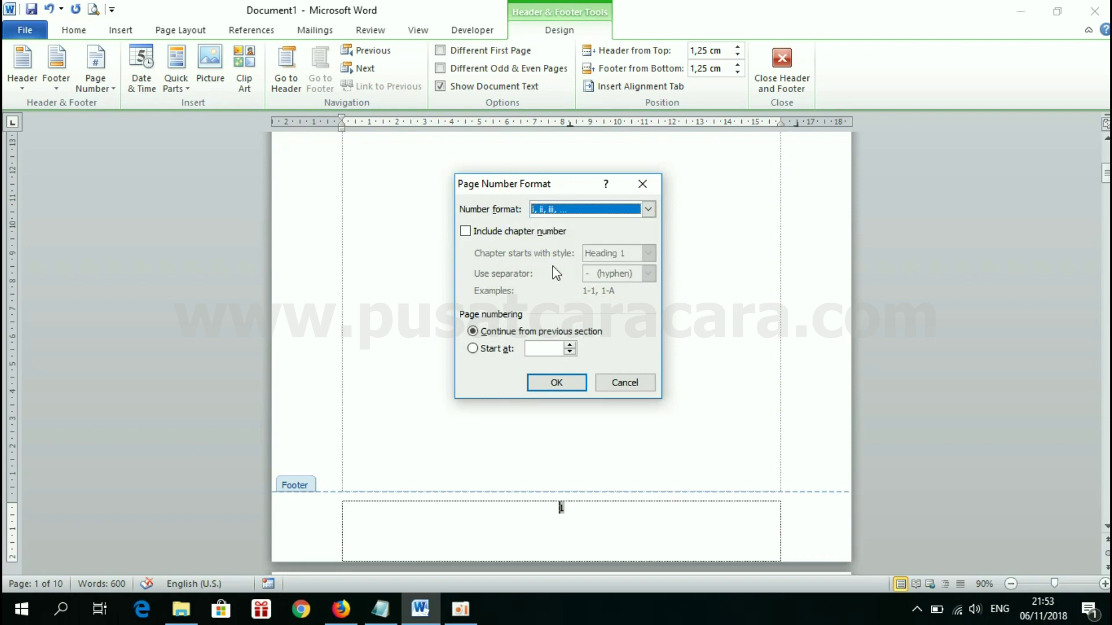
{"action": "left_click", "coordinate": [570, 347]}
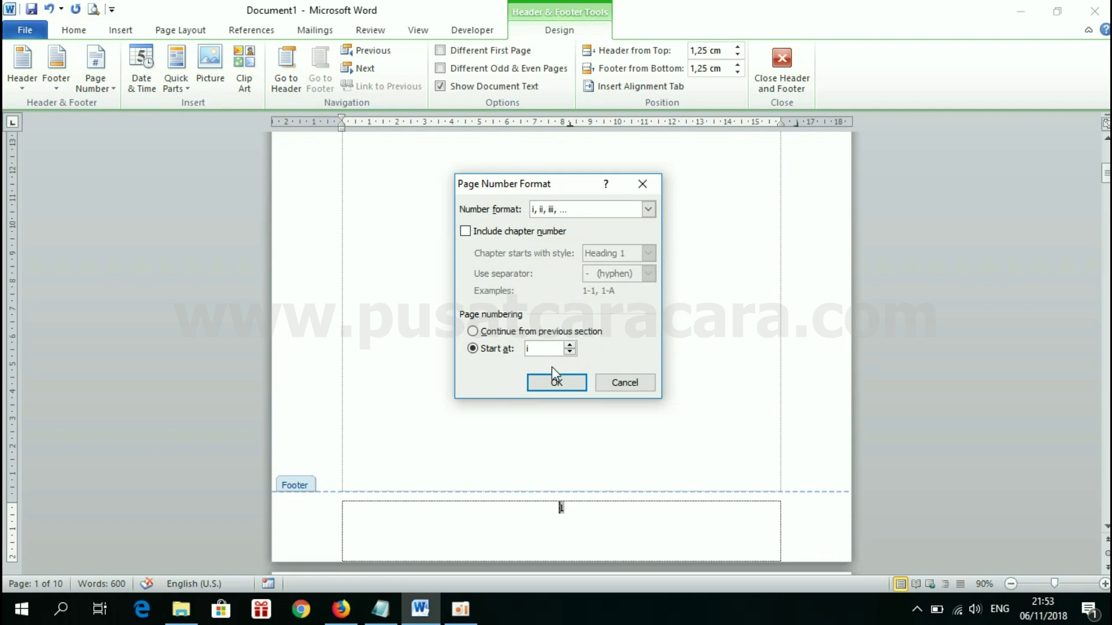
{"action": "left_click", "coordinate": [560, 383]}
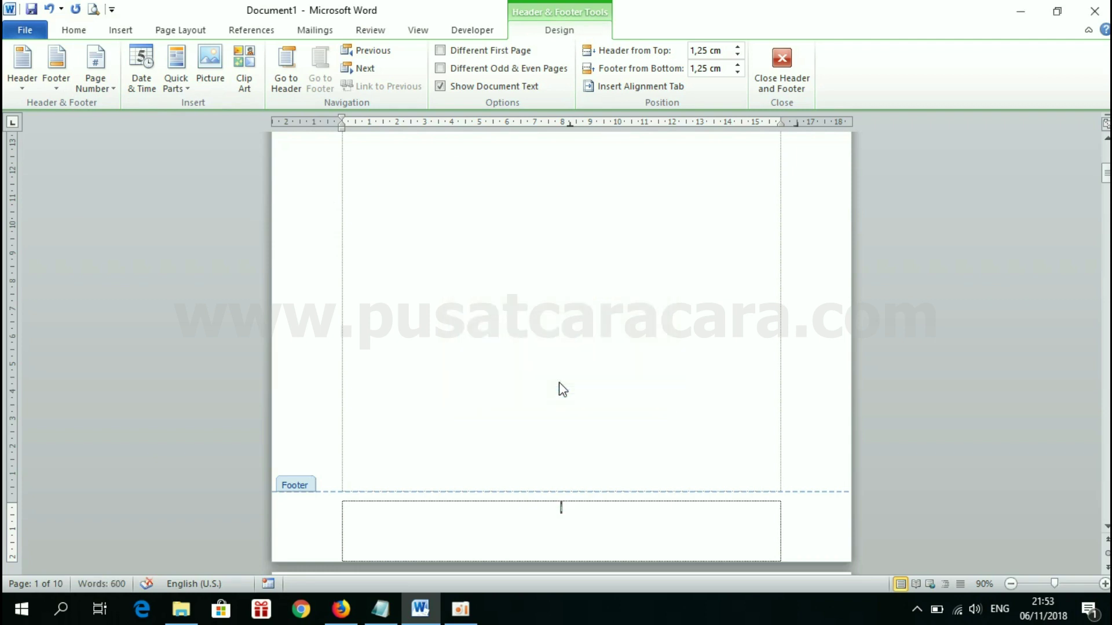
{"action": "left_click", "coordinate": [786, 72]}
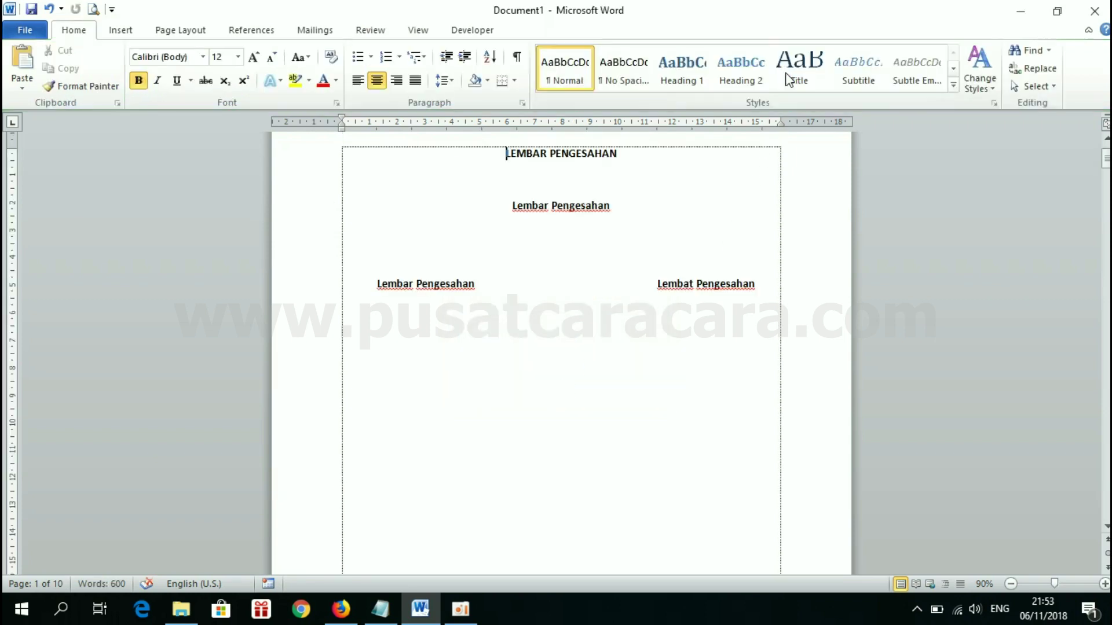
Scroll through the front pages to check the roman numerals up to page v on DAFTAR TABEL
{"action": "scroll", "coordinate": [637, 298], "scroll_direction": "down", "scroll_amount": 7}
{"action": "scroll", "coordinate": [637, 298], "scroll_direction": "down", "scroll_amount": 7}
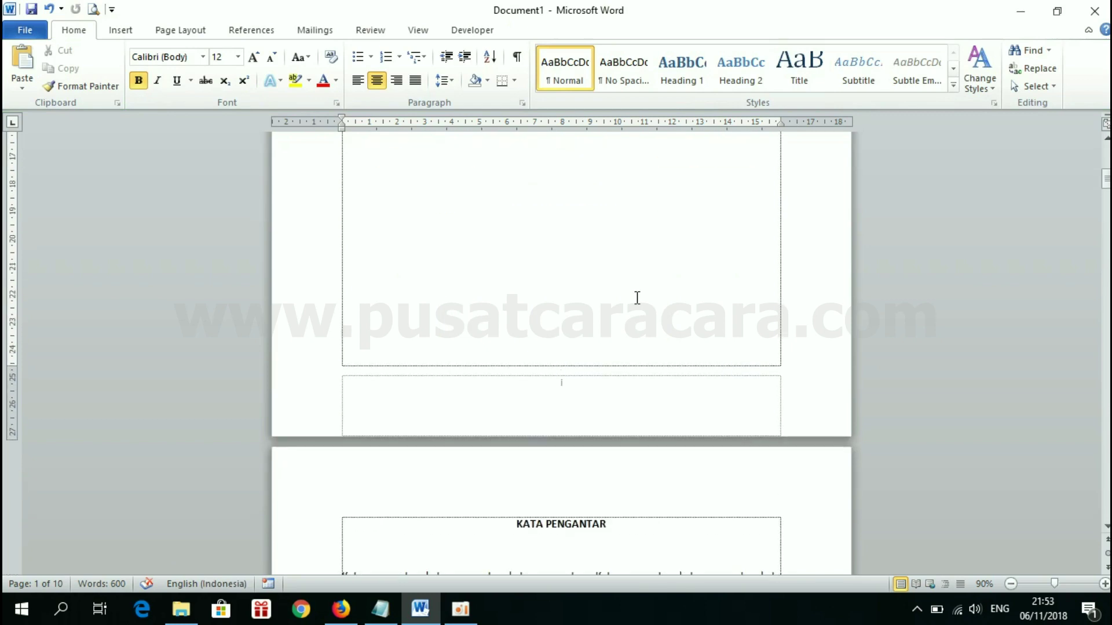
{"action": "scroll", "coordinate": [637, 298], "scroll_direction": "down", "scroll_amount": 5}
{"action": "scroll", "coordinate": [597, 436], "scroll_direction": "down", "scroll_amount": 7}
{"action": "scroll", "coordinate": [596, 435], "scroll_direction": "down", "scroll_amount": 4}
{"action": "scroll", "coordinate": [596, 435], "scroll_direction": "down", "scroll_amount": 4}
{"action": "scroll", "coordinate": [596, 435], "scroll_direction": "down", "scroll_amount": 7}
{"action": "scroll", "coordinate": [598, 435], "scroll_direction": "down", "scroll_amount": 5}
{"action": "scroll", "coordinate": [596, 436], "scroll_direction": "down", "scroll_amount": 4}
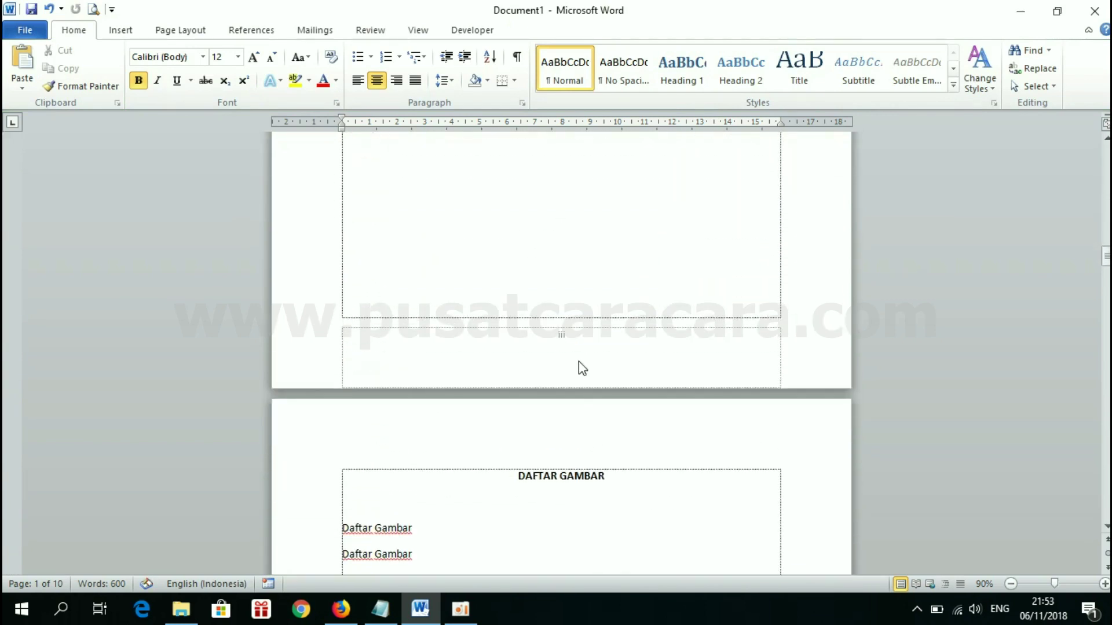
{"action": "scroll", "coordinate": [611, 541], "scroll_direction": "down", "scroll_amount": 7}
{"action": "scroll", "coordinate": [610, 541], "scroll_direction": "down", "scroll_amount": 7}
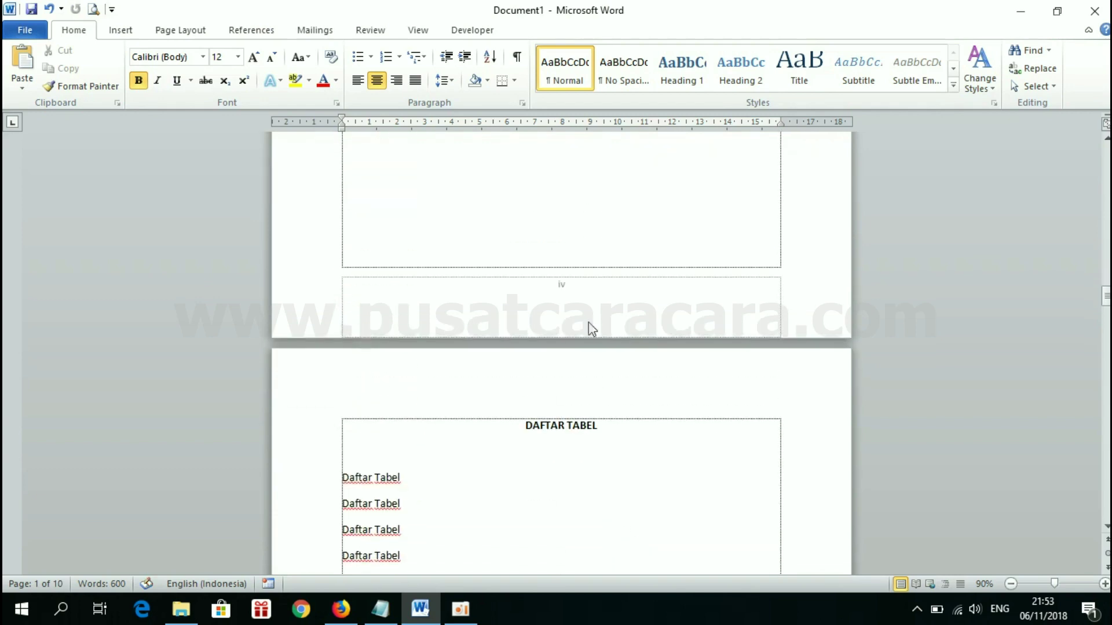
{"action": "scroll", "coordinate": [577, 509], "scroll_direction": "down", "scroll_amount": 6}
{"action": "scroll", "coordinate": [577, 509], "scroll_direction": "down", "scroll_amount": 4}
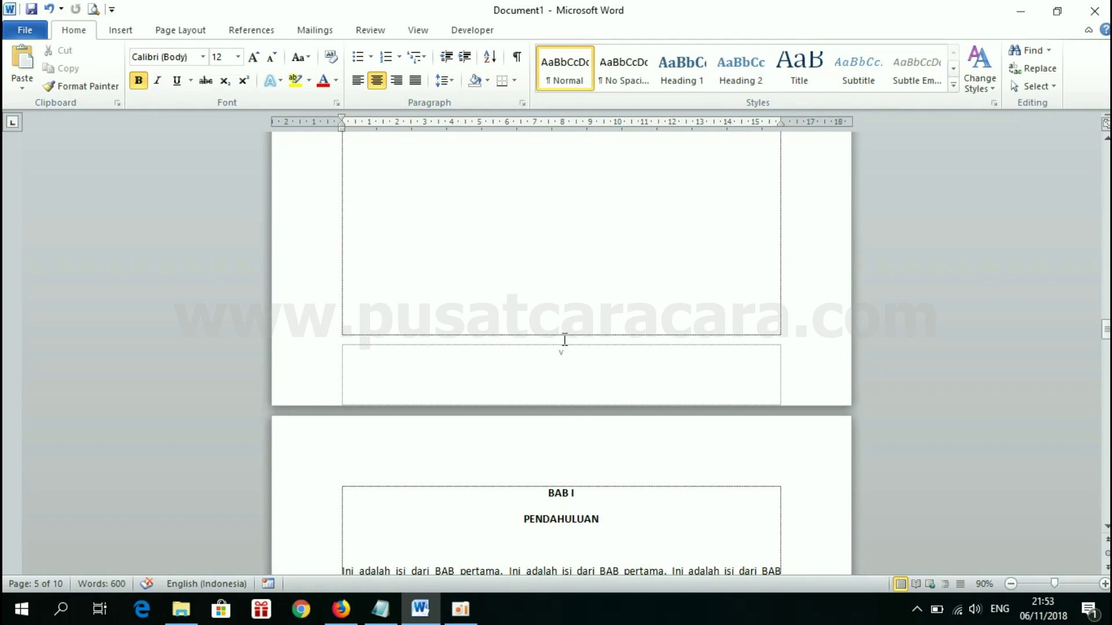
{"action": "scroll", "coordinate": [580, 494], "scroll_direction": "down", "scroll_amount": 5}
{"action": "scroll", "coordinate": [583, 494], "scroll_direction": "down", "scroll_amount": 8}
{"action": "scroll", "coordinate": [583, 495], "scroll_direction": "down", "scroll_amount": 3}
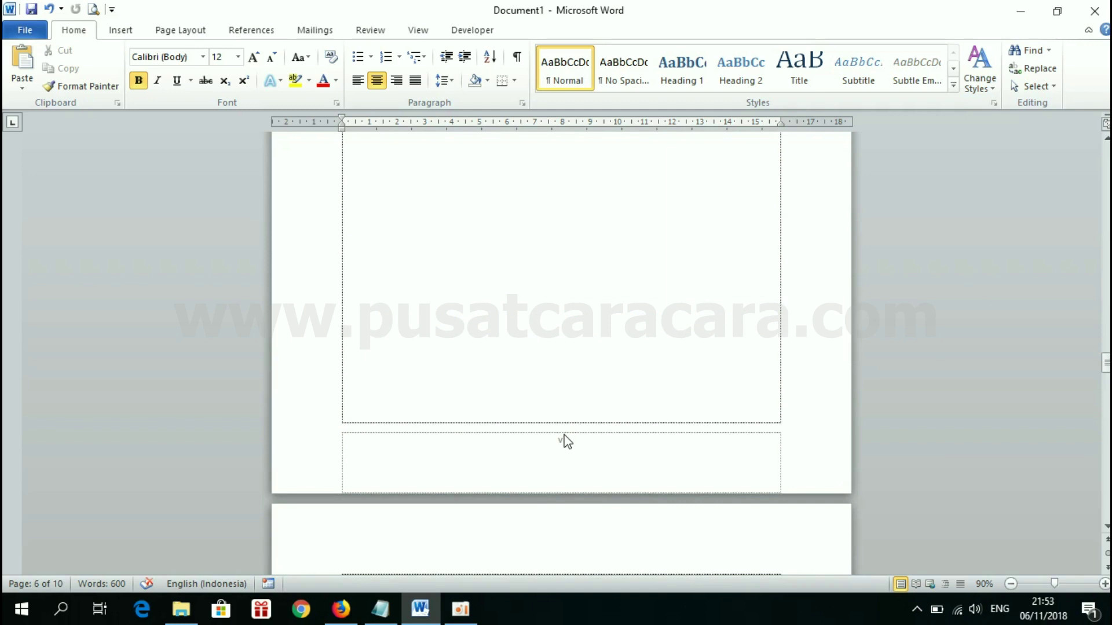
{"action": "scroll", "coordinate": [564, 442], "scroll_direction": "up", "scroll_amount": 4}
{"action": "scroll", "coordinate": [566, 436], "scroll_direction": "up", "scroll_amount": 1}
{"action": "scroll", "coordinate": [565, 436], "scroll_direction": "down", "scroll_amount": 6}
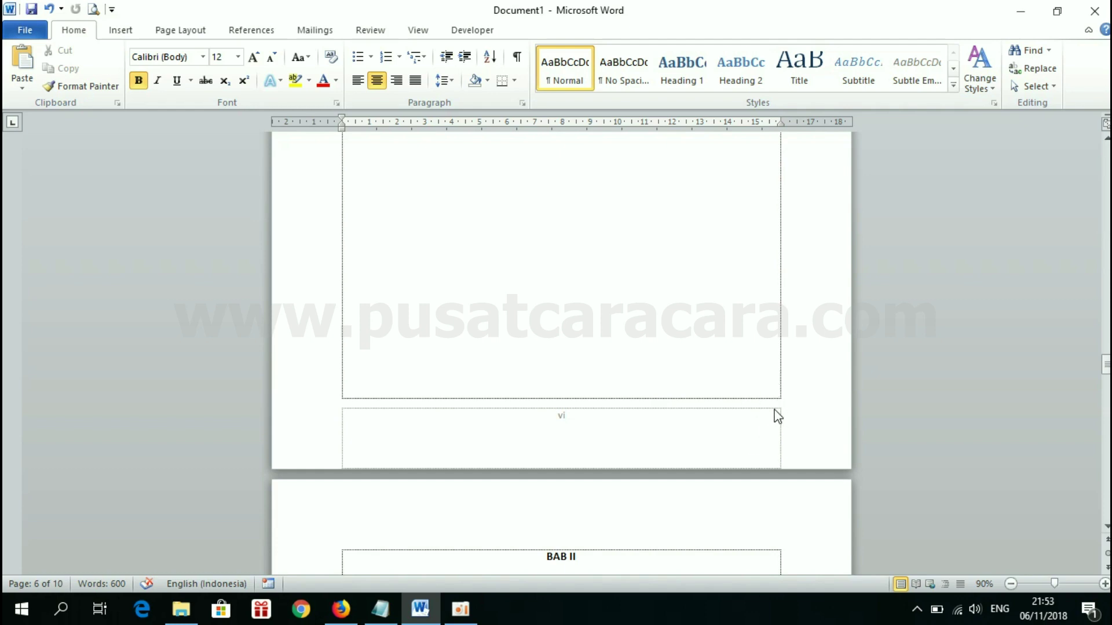
{"action": "scroll", "coordinate": [546, 328], "scroll_direction": "up", "scroll_amount": 3}
{"action": "scroll", "coordinate": [546, 328], "scroll_direction": "up", "scroll_amount": 5}
{"action": "scroll", "coordinate": [546, 328], "scroll_direction": "up", "scroll_amount": 2}
{"action": "scroll", "coordinate": [547, 329], "scroll_direction": "up", "scroll_amount": 4}
{"action": "scroll", "coordinate": [547, 329], "scroll_direction": "up", "scroll_amount": 2}
{"action": "scroll", "coordinate": [547, 328], "scroll_direction": "up", "scroll_amount": 3}
{"action": "scroll", "coordinate": [548, 329], "scroll_direction": "up", "scroll_amount": 2}
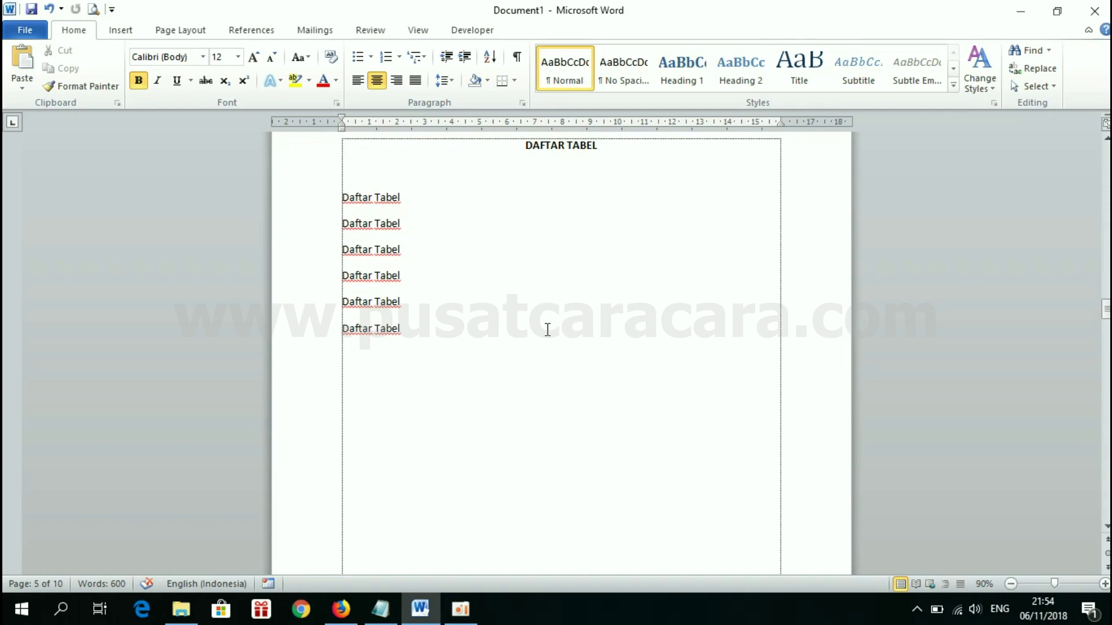
{"action": "scroll", "coordinate": [546, 328], "scroll_direction": "down", "scroll_amount": 1}
{"action": "scroll", "coordinate": [546, 328], "scroll_direction": "up", "scroll_amount": 2}
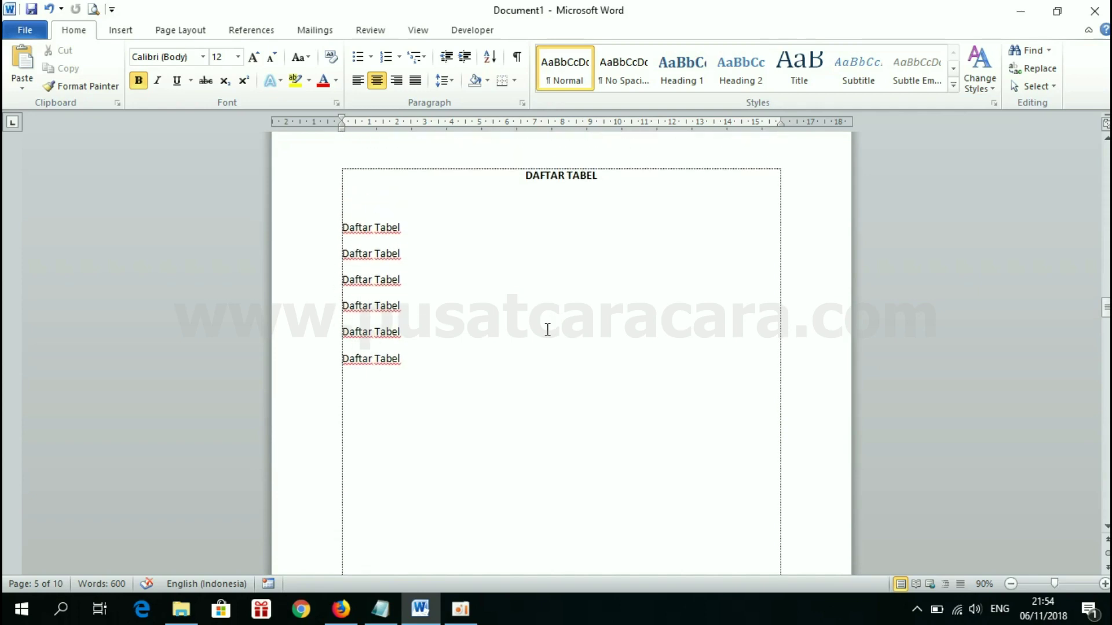
{"action": "scroll", "coordinate": [554, 191], "scroll_direction": "down", "scroll_amount": 3}
{"action": "scroll", "coordinate": [554, 191], "scroll_direction": "down", "scroll_amount": 5}
{"action": "scroll", "coordinate": [554, 189], "scroll_direction": "down", "scroll_amount": 2}
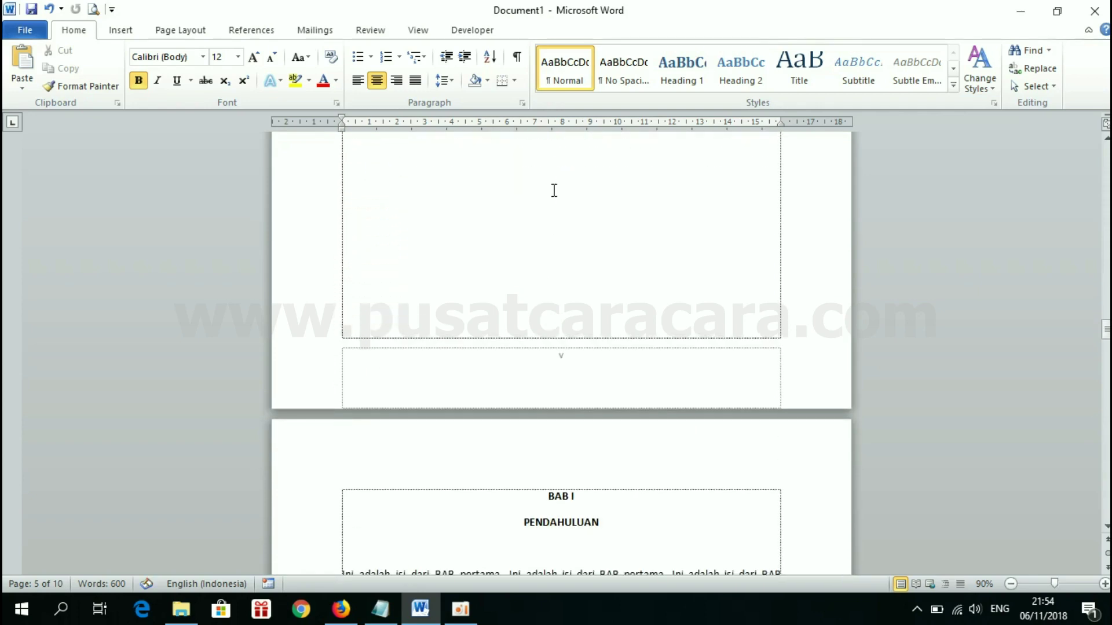
{"action": "scroll", "coordinate": [513, 229], "scroll_direction": "up", "scroll_amount": 4}
{"action": "scroll", "coordinate": [513, 230], "scroll_direction": "up", "scroll_amount": 3}
{"action": "scroll", "coordinate": [513, 229], "scroll_direction": "up", "scroll_amount": 2}
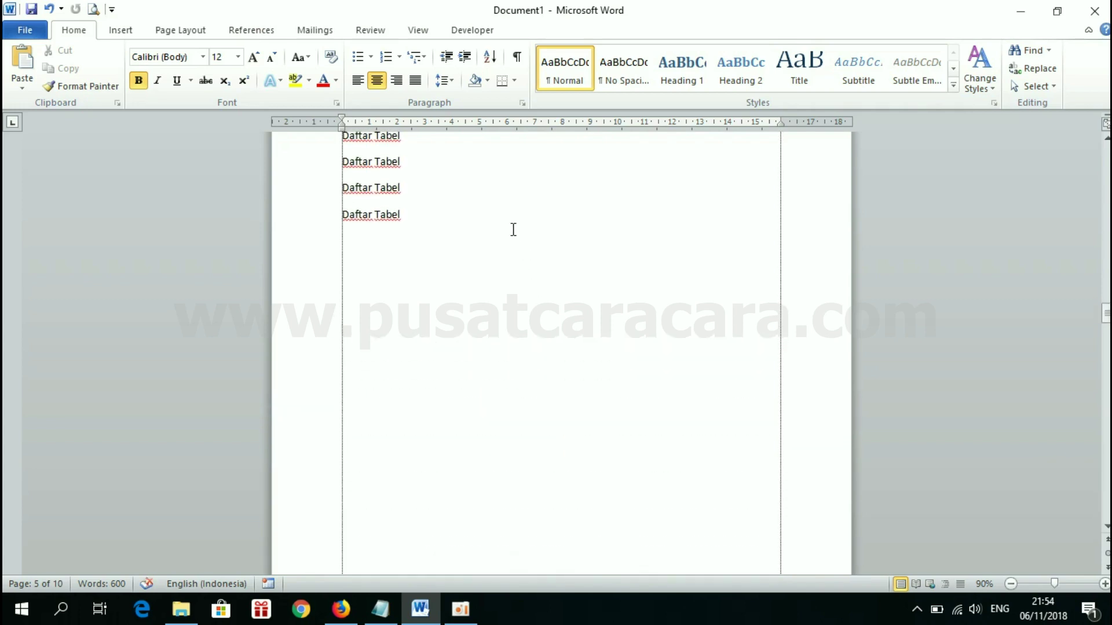
Clean up the gap between the last Daftar Tabel line and BAB I
{"action": "left_click", "coordinate": [408, 215]}
{"action": "key", "text": "ctrl+z"}
{"action": "key", "text": "Return"}
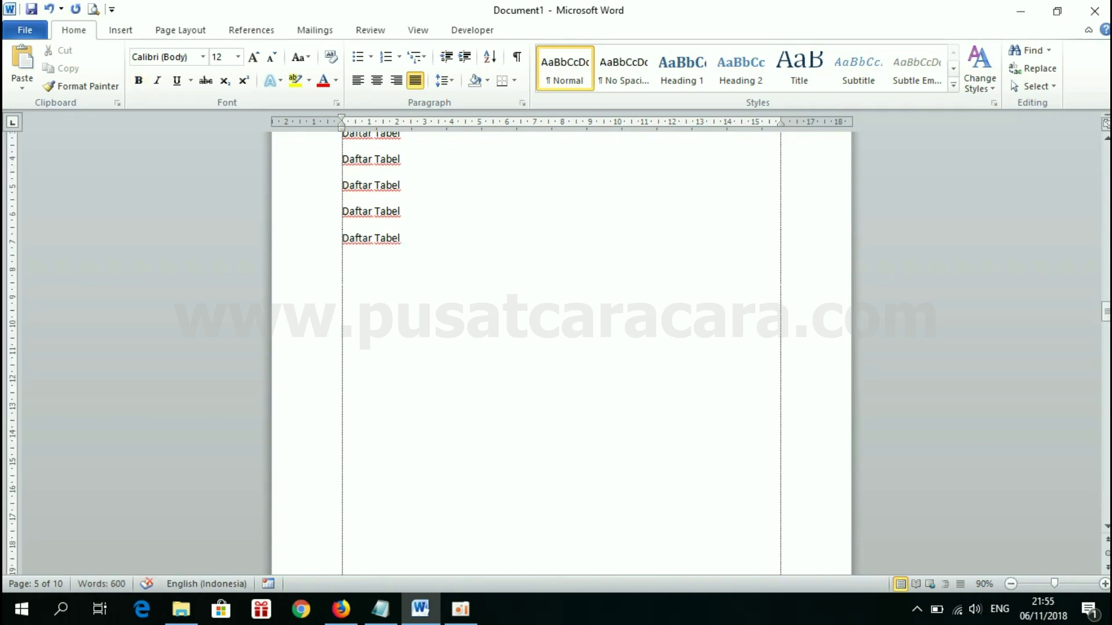
{"action": "key", "text": "Delete"}
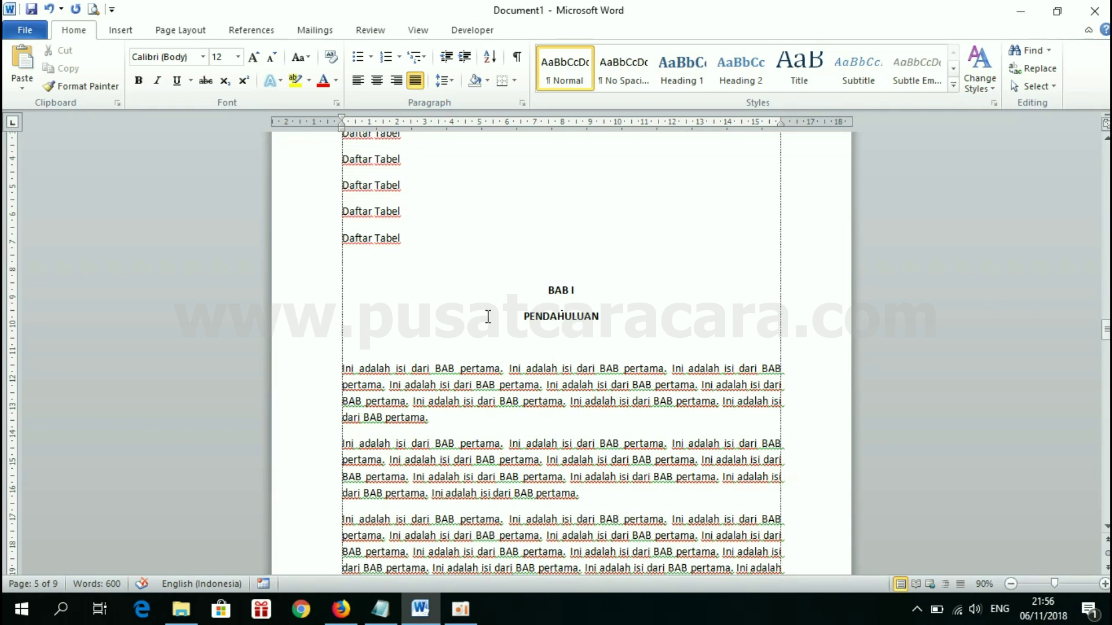
Insert a Next Page section break just before the BAB I PENDAHULUAN heading
{"action": "left_click", "coordinate": [548, 292]}
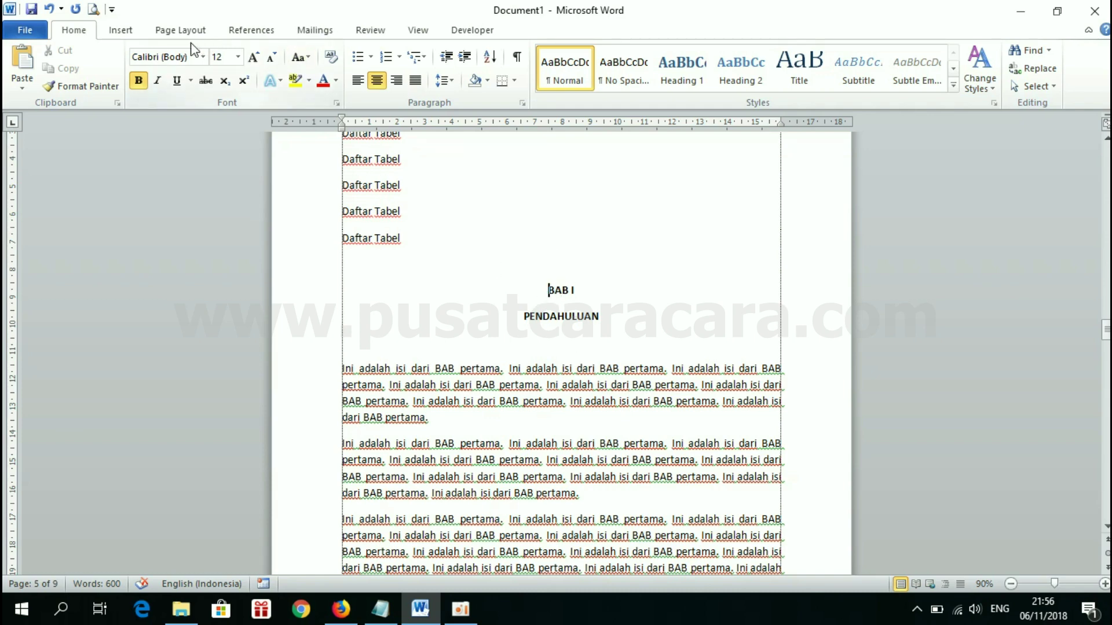
{"action": "left_click", "coordinate": [172, 35]}
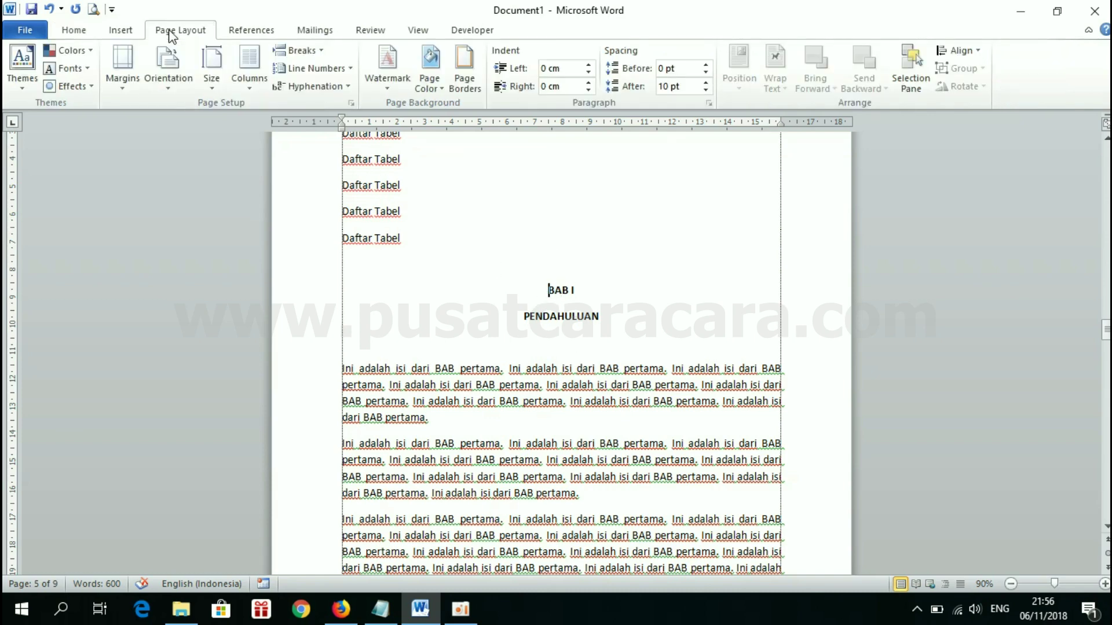
{"action": "left_click", "coordinate": [299, 50]}
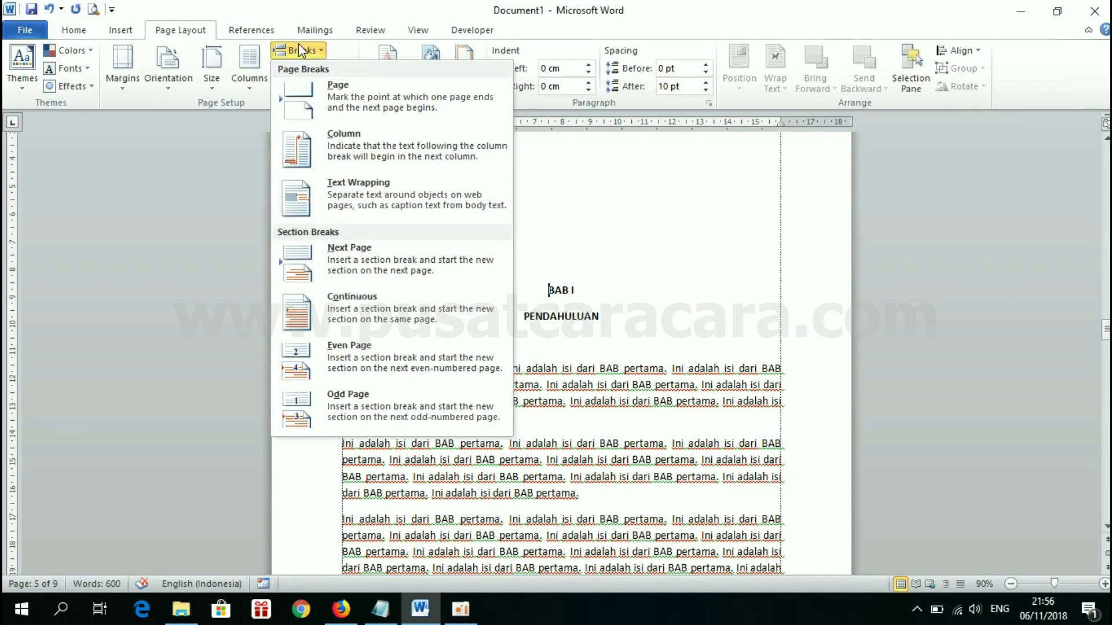
{"action": "left_click", "coordinate": [394, 262]}
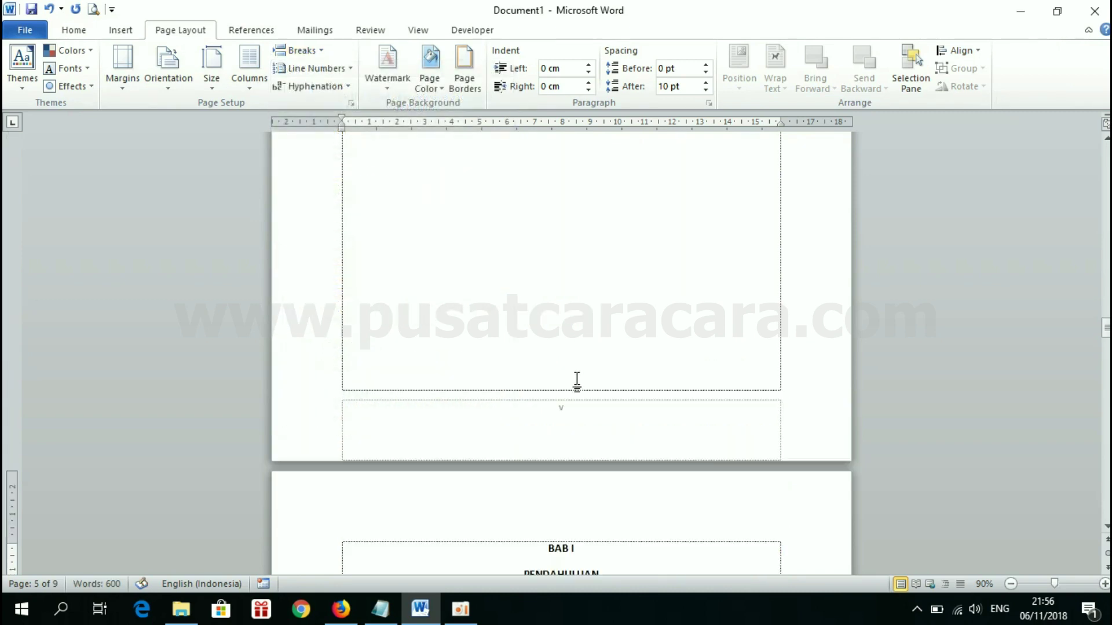
{"action": "scroll", "coordinate": [577, 378], "scroll_direction": "down", "scroll_amount": 1}
{"action": "scroll", "coordinate": [577, 378], "scroll_direction": "down", "scroll_amount": 3}
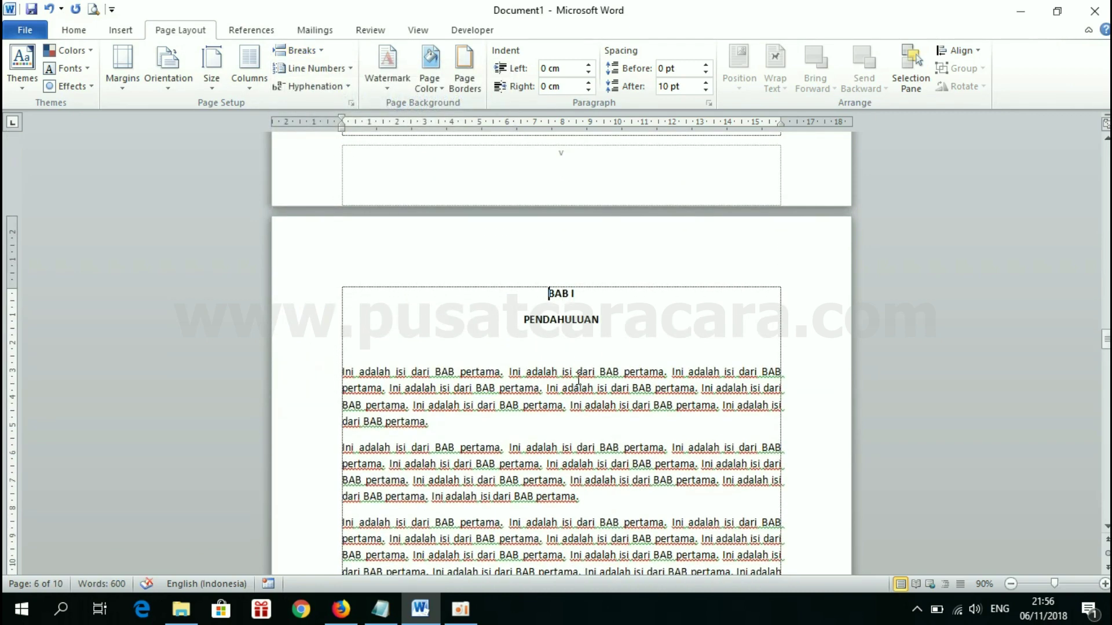
{"action": "scroll", "coordinate": [550, 298], "scroll_direction": "down", "scroll_amount": 3}
{"action": "scroll", "coordinate": [550, 299], "scroll_direction": "down", "scroll_amount": 5}
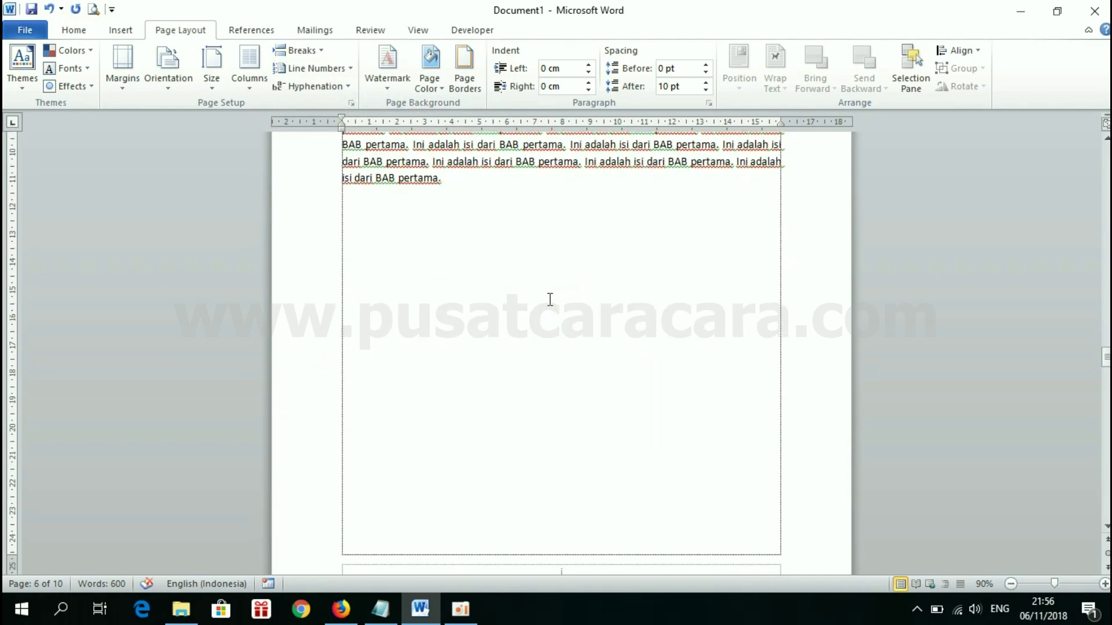
{"action": "scroll", "coordinate": [550, 299], "scroll_direction": "down", "scroll_amount": 2}
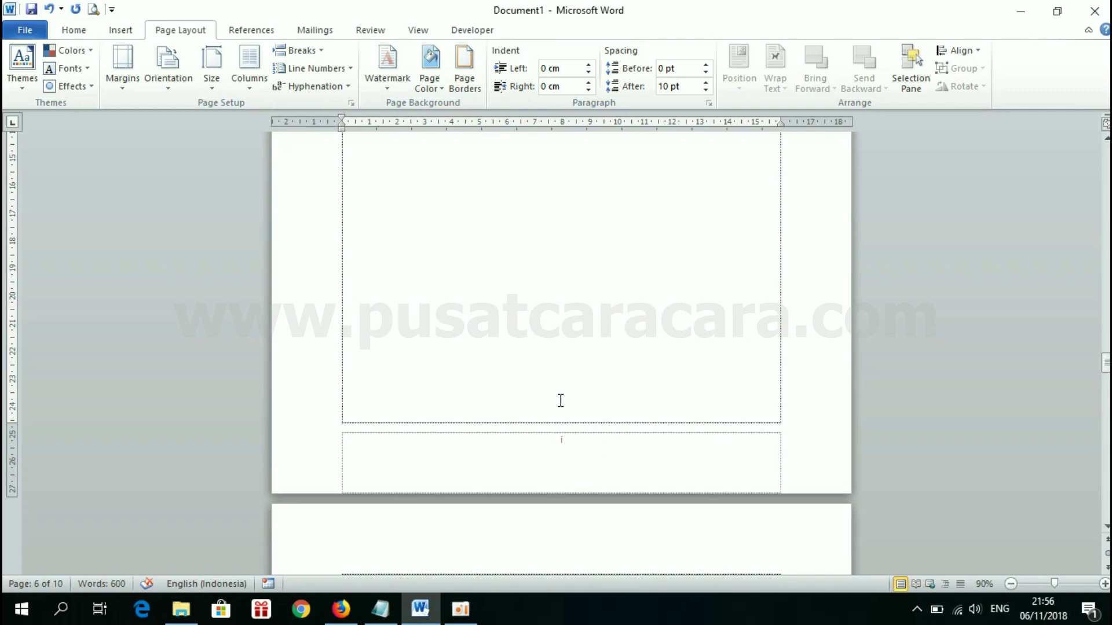
{"action": "scroll", "coordinate": [520, 329], "scroll_direction": "up", "scroll_amount": 1}
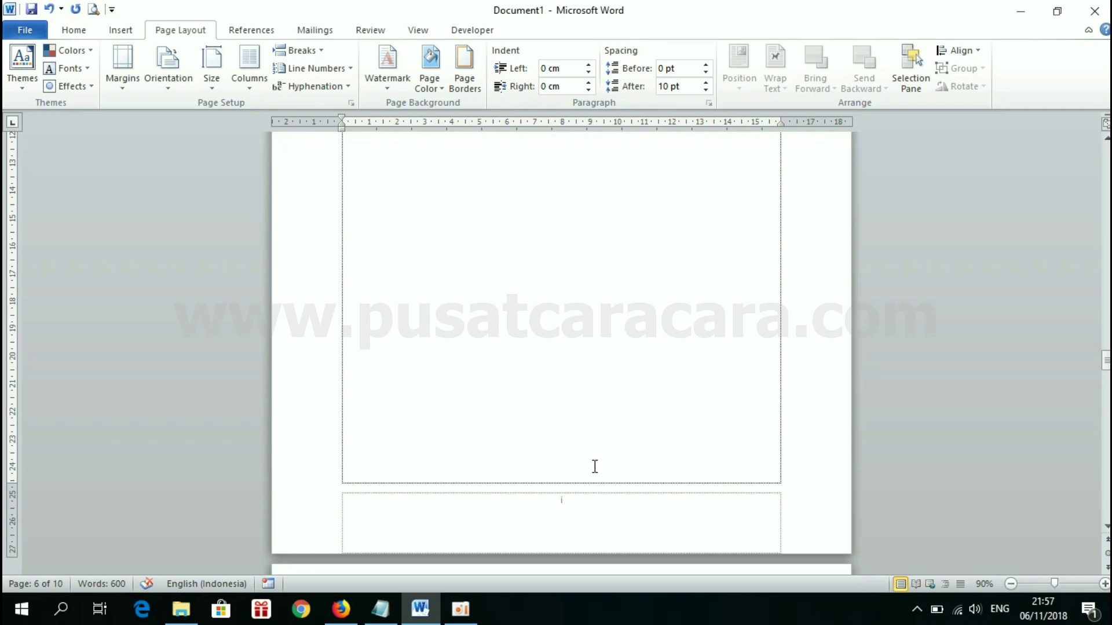
{"action": "scroll", "coordinate": [505, 379], "scroll_direction": "up", "scroll_amount": 5}
{"action": "scroll", "coordinate": [505, 380], "scroll_direction": "up", "scroll_amount": 3}
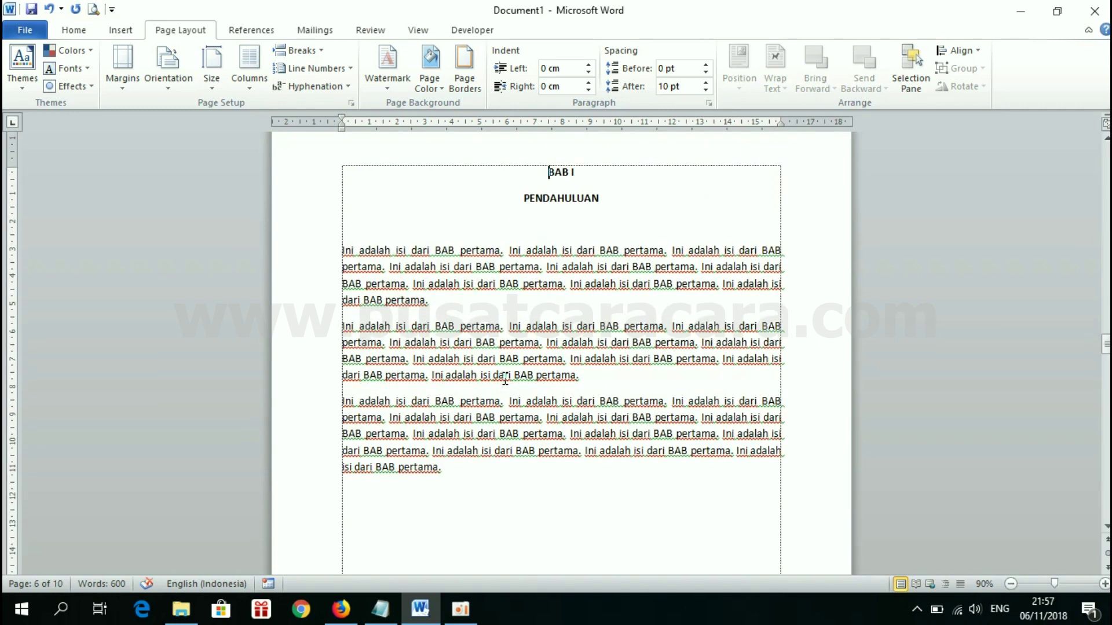
{"action": "scroll", "coordinate": [505, 380], "scroll_direction": "down", "scroll_amount": 1}
{"action": "scroll", "coordinate": [505, 380], "scroll_direction": "down", "scroll_amount": 3}
{"action": "scroll", "coordinate": [505, 379], "scroll_direction": "down", "scroll_amount": 5}
{"action": "scroll", "coordinate": [506, 382], "scroll_direction": "down", "scroll_amount": 3}
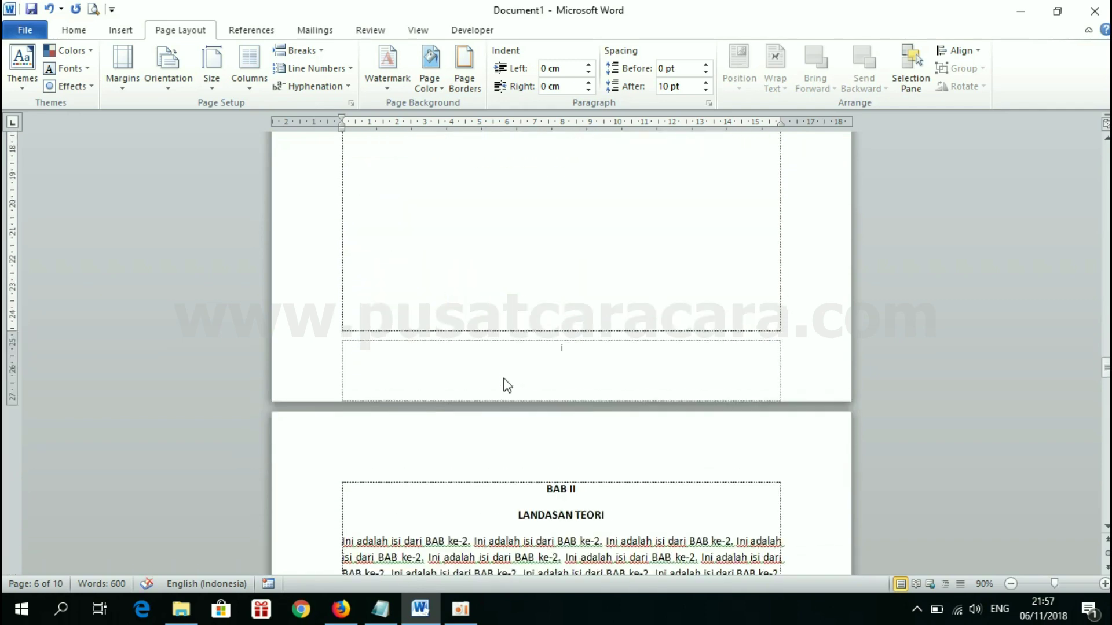
{"action": "double_click", "coordinate": [569, 351]}
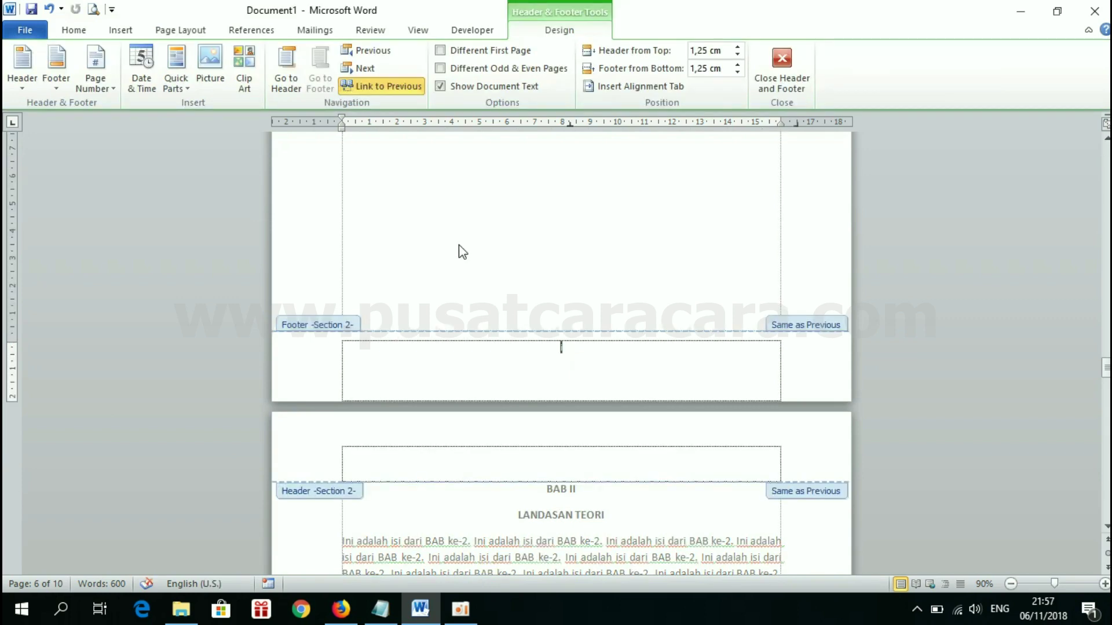
Unlink the BAB I footer from the previous section and number it 1, 2, 3 starting at 1
{"action": "left_click", "coordinate": [363, 86]}
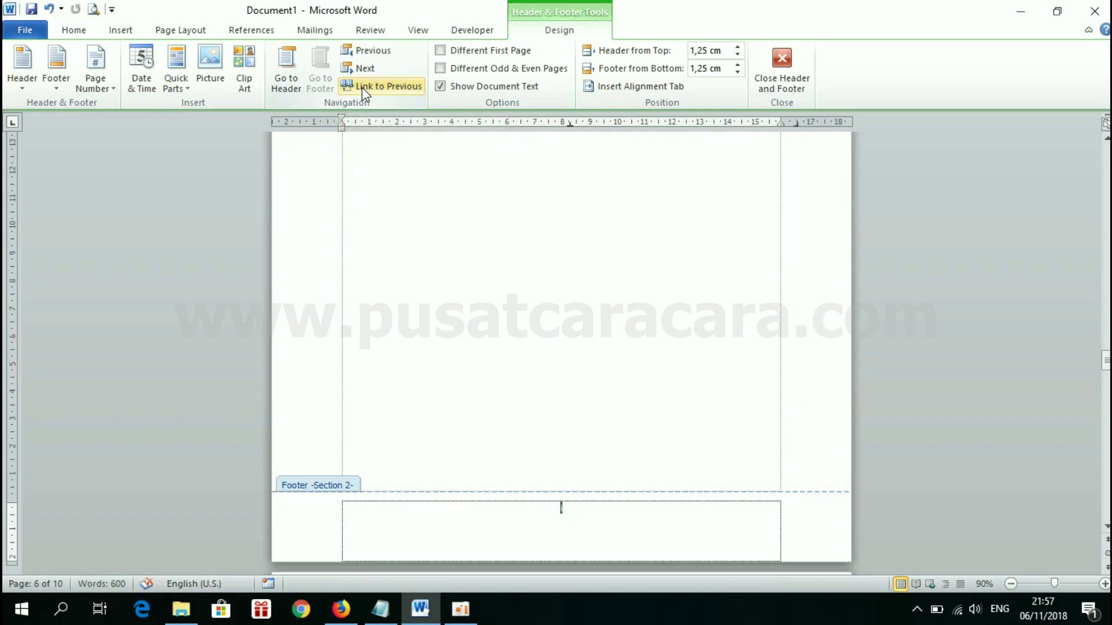
{"action": "left_click", "coordinate": [106, 80]}
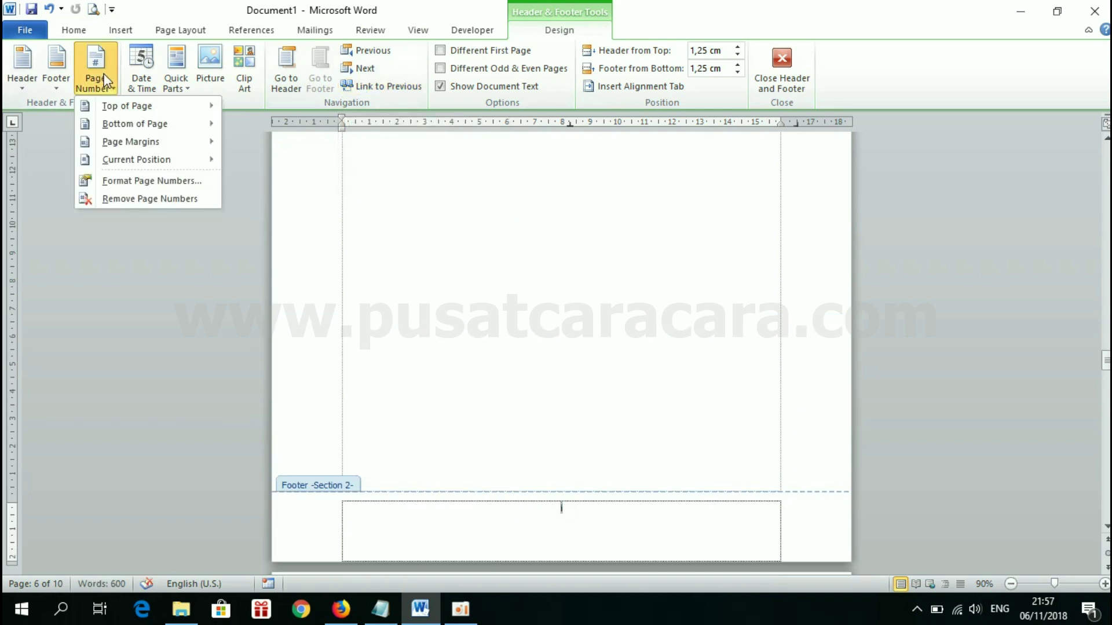
{"action": "left_click", "coordinate": [159, 180]}
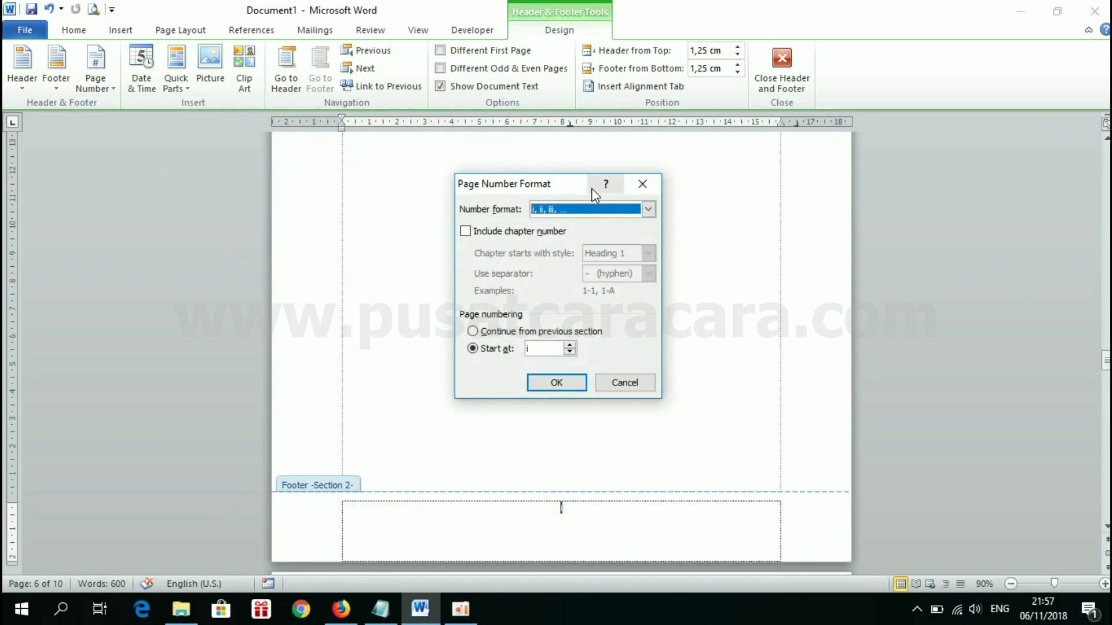
{"action": "left_click", "coordinate": [602, 214]}
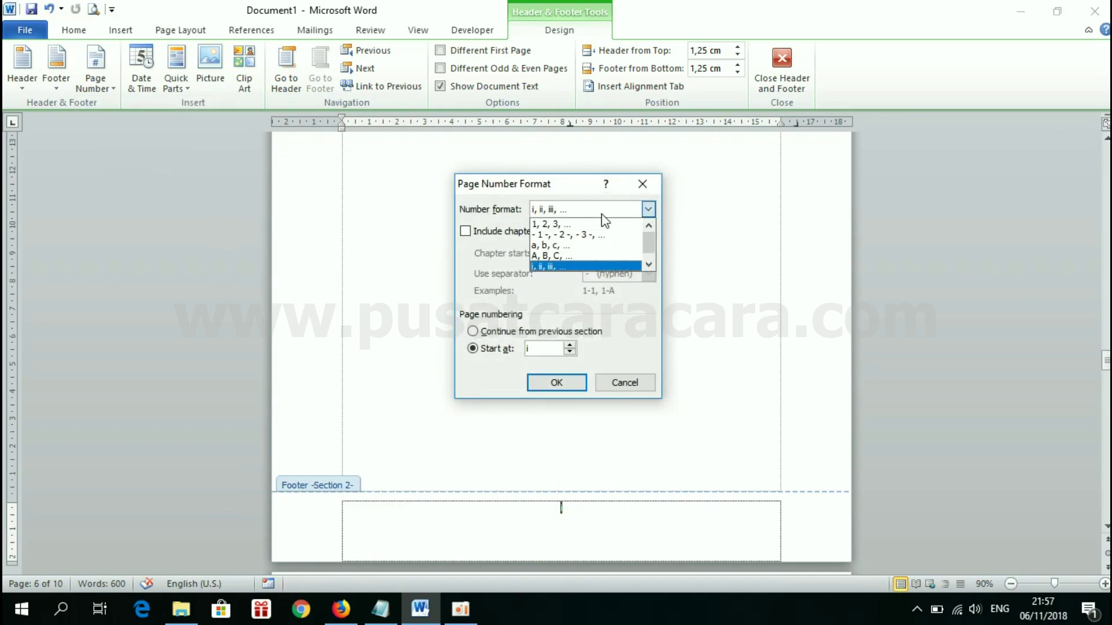
{"action": "left_click", "coordinate": [547, 225]}
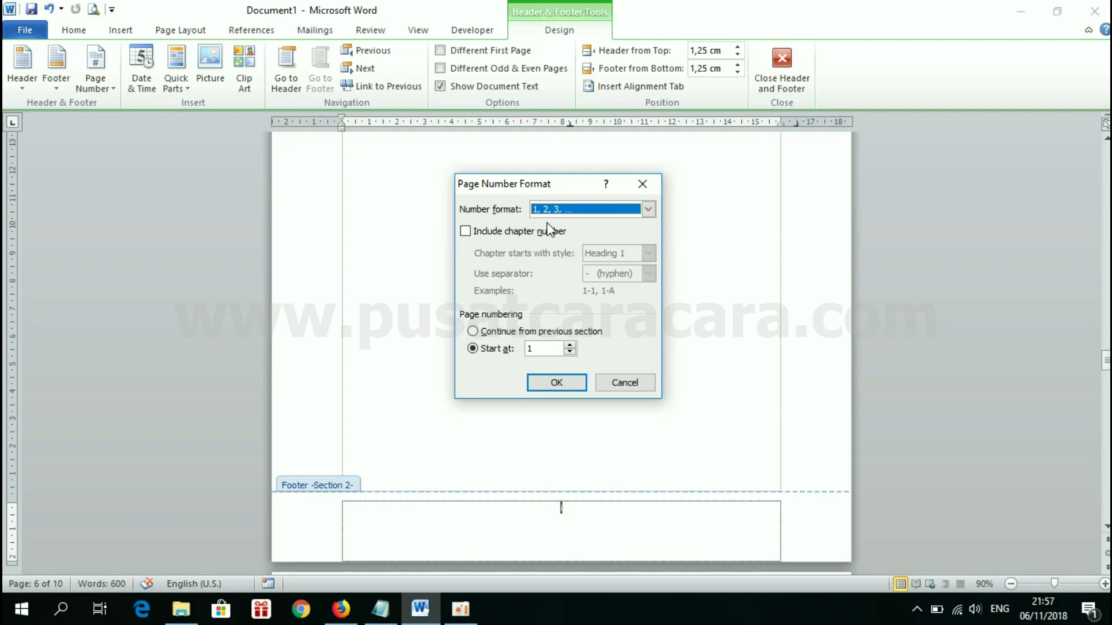
{"action": "left_click", "coordinate": [557, 383]}
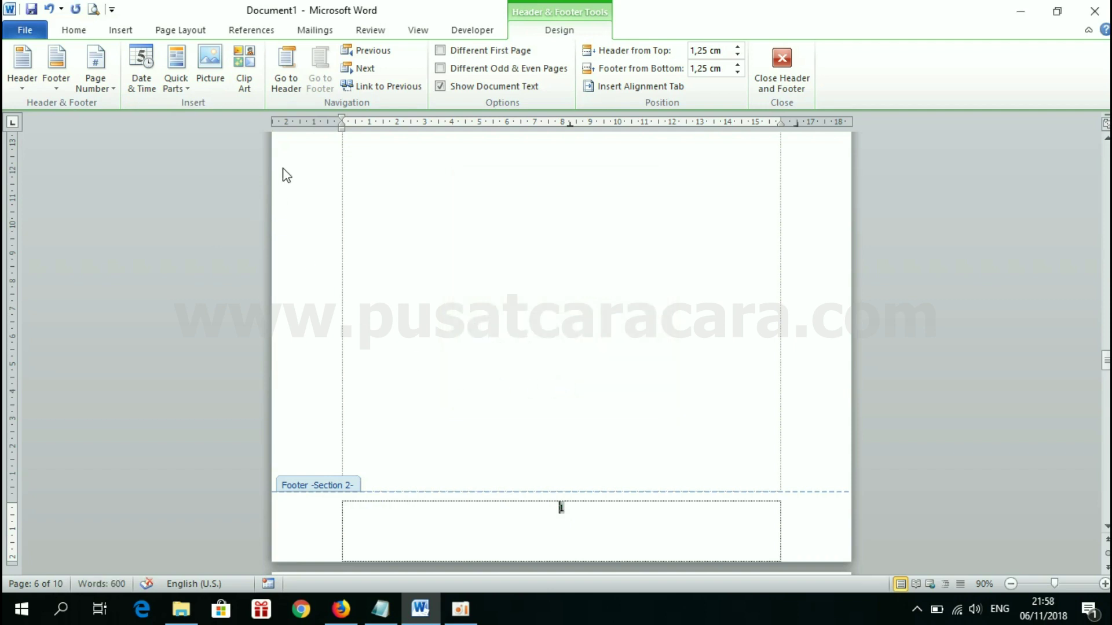
{"action": "left_click", "coordinate": [101, 82]}
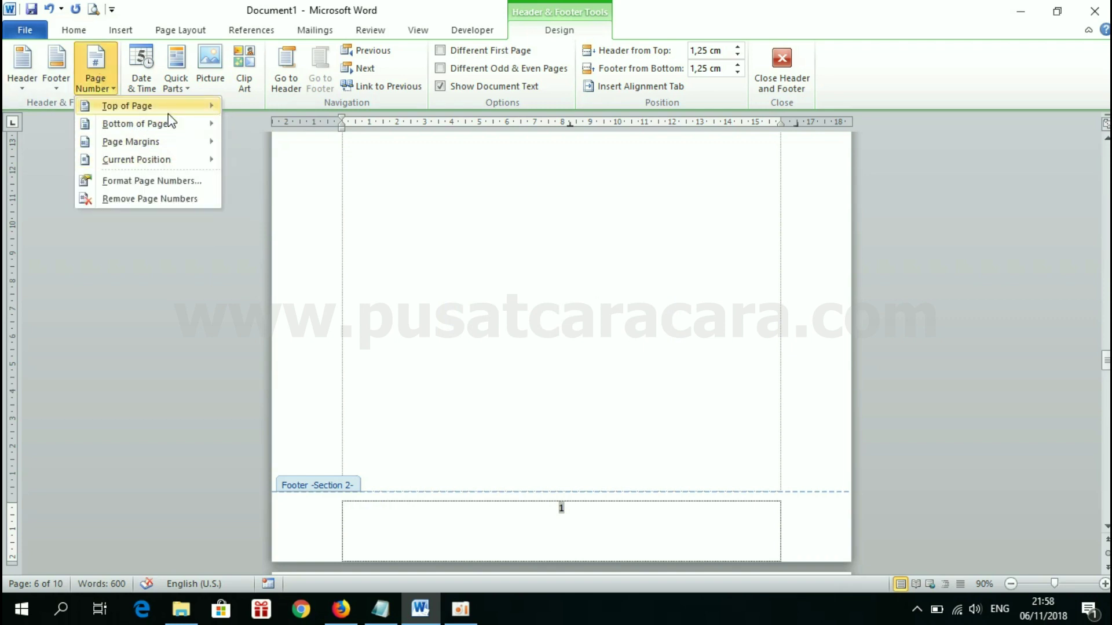
{"action": "mouse_move", "coordinate": [134, 123]}
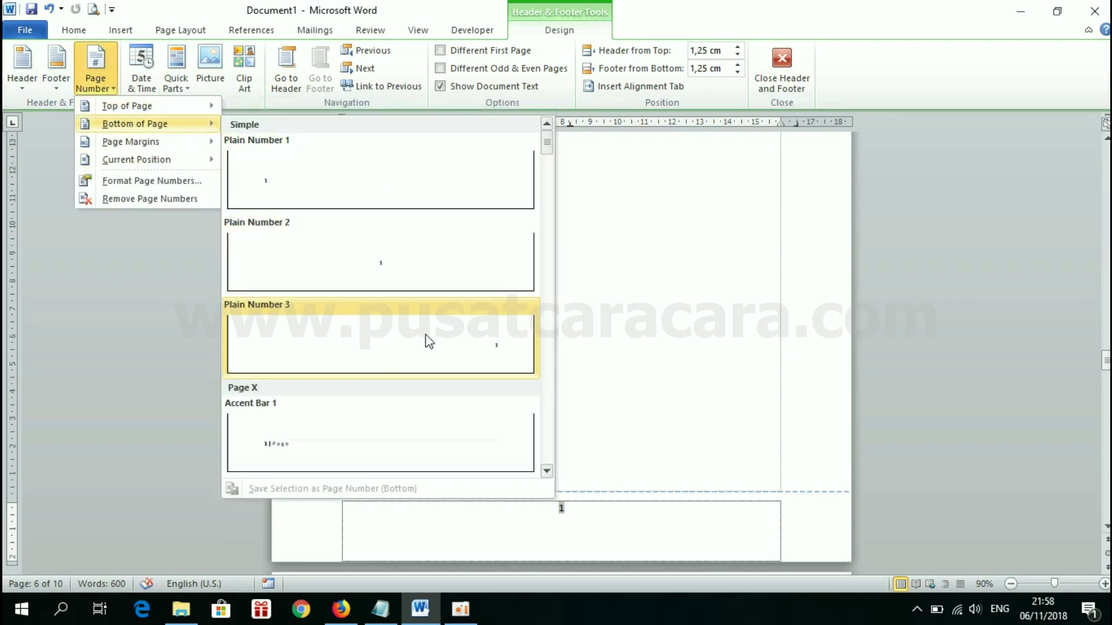
Place the BAB I page number at bottom right (Plain Number 3) and close the footer
{"action": "left_click", "coordinate": [495, 342]}
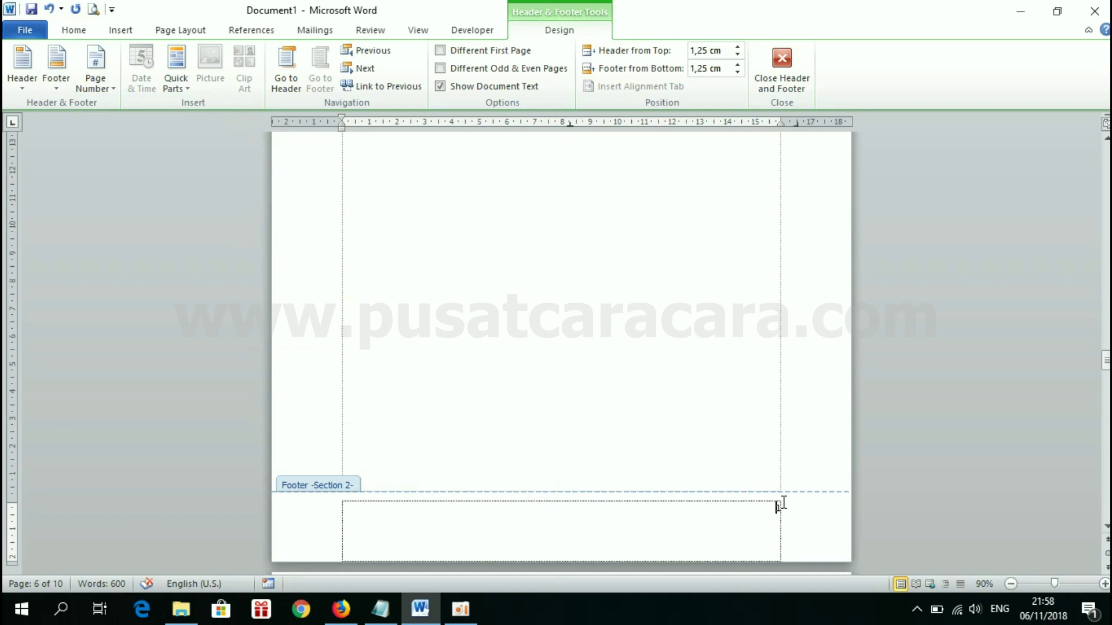
{"action": "scroll", "coordinate": [666, 411], "scroll_direction": "down", "scroll_amount": 2}
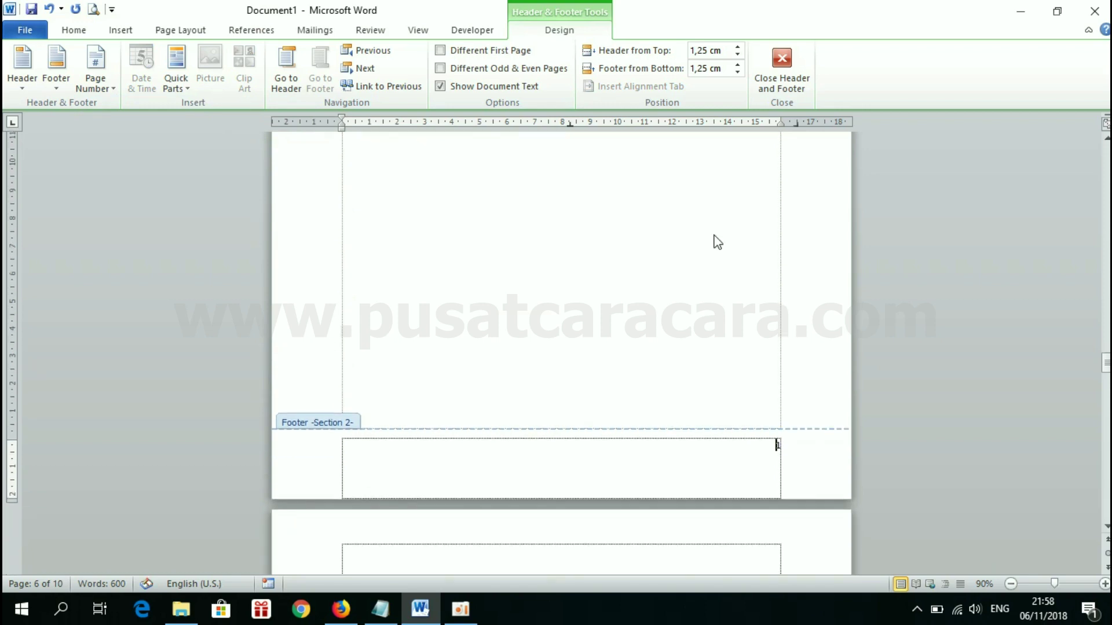
{"action": "left_click", "coordinate": [780, 61]}
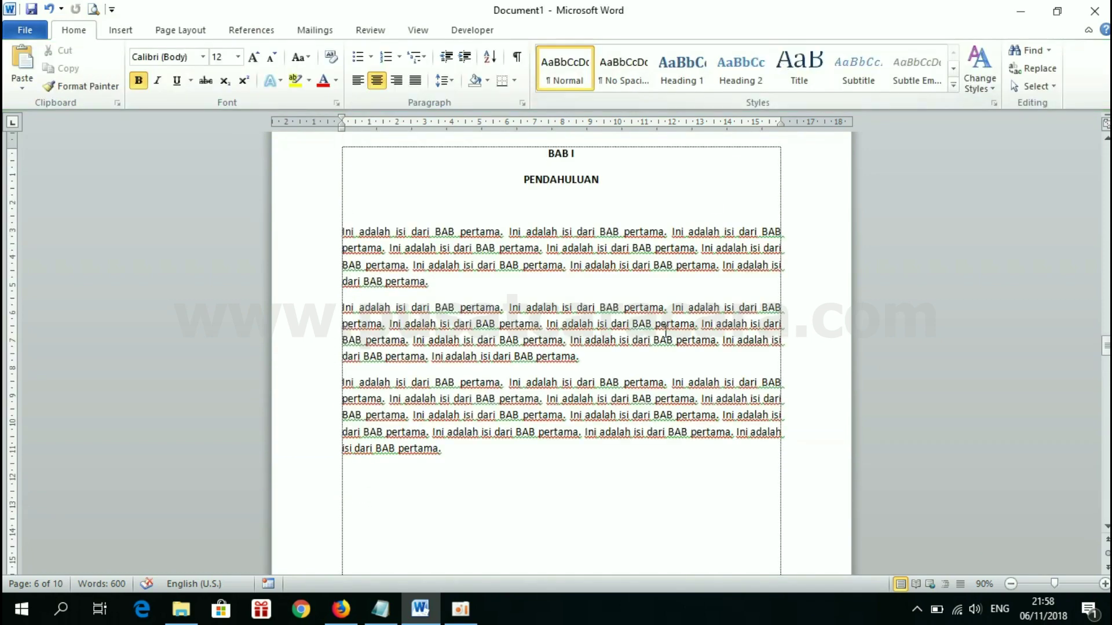
{"action": "scroll", "coordinate": [665, 325], "scroll_direction": "up", "scroll_amount": 4}
{"action": "scroll", "coordinate": [666, 331], "scroll_direction": "up", "scroll_amount": 2}
{"action": "scroll", "coordinate": [666, 331], "scroll_direction": "up", "scroll_amount": 20}
{"action": "scroll", "coordinate": [666, 331], "scroll_direction": "up", "scroll_amount": 20}
{"action": "scroll", "coordinate": [665, 331], "scroll_direction": "up", "scroll_amount": 10}
{"action": "scroll", "coordinate": [665, 331], "scroll_direction": "up", "scroll_amount": 10}
{"action": "scroll", "coordinate": [665, 331], "scroll_direction": "up", "scroll_amount": 15}
{"action": "scroll", "coordinate": [663, 327], "scroll_direction": "up", "scroll_amount": 15}
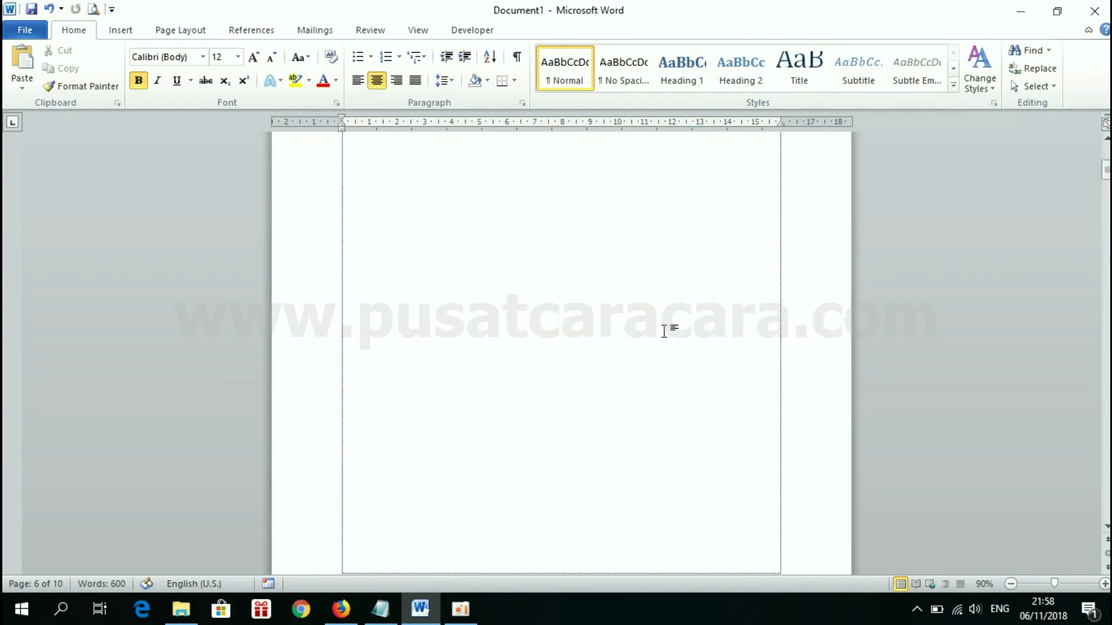
{"action": "scroll", "coordinate": [663, 328], "scroll_direction": "up", "scroll_amount": 15}
{"action": "scroll", "coordinate": [631, 262], "scroll_direction": "down", "scroll_amount": 8}
{"action": "scroll", "coordinate": [559, 322], "scroll_direction": "down", "scroll_amount": 6}
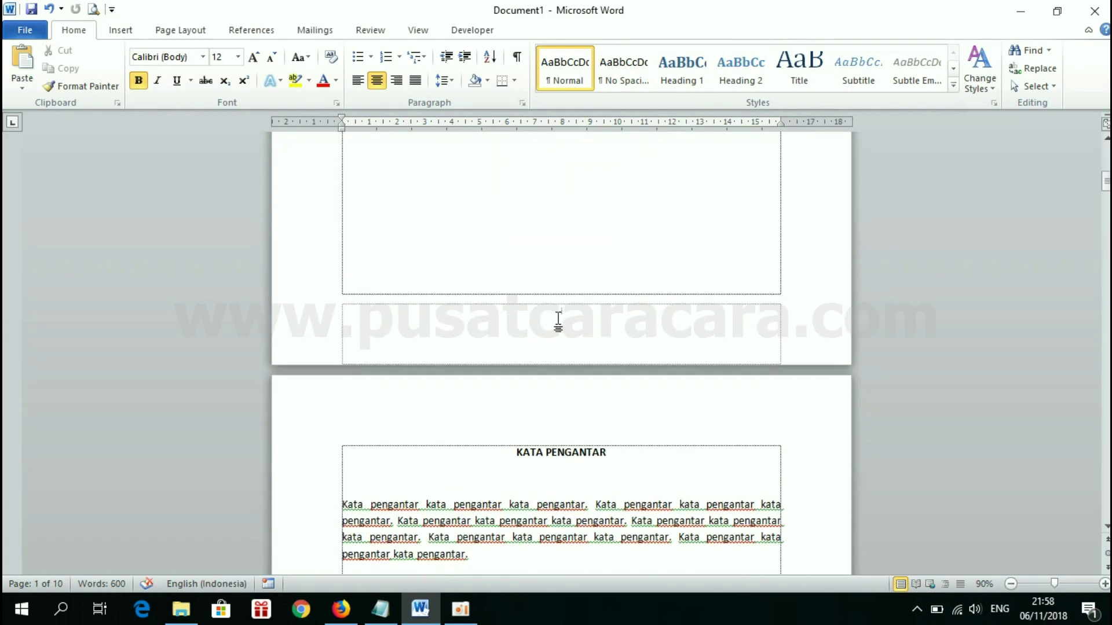
{"action": "scroll", "coordinate": [561, 301], "scroll_direction": "down", "scroll_amount": 1}
{"action": "scroll", "coordinate": [560, 266], "scroll_direction": "down", "scroll_amount": 5}
{"action": "scroll", "coordinate": [557, 289], "scroll_direction": "down", "scroll_amount": 8}
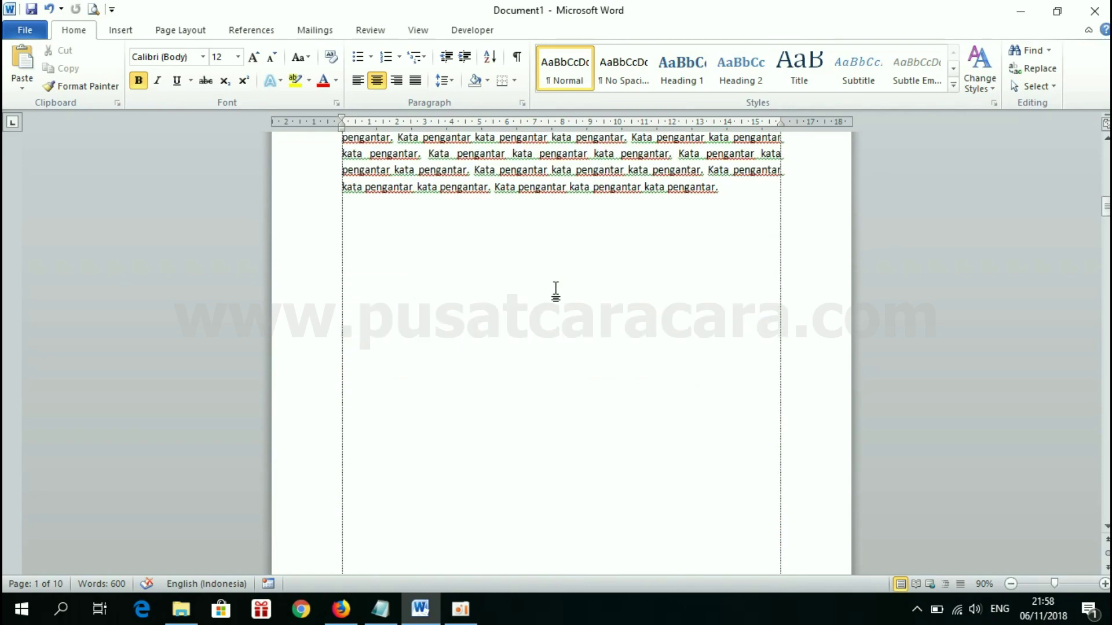
{"action": "scroll", "coordinate": [557, 288], "scroll_direction": "down", "scroll_amount": 5}
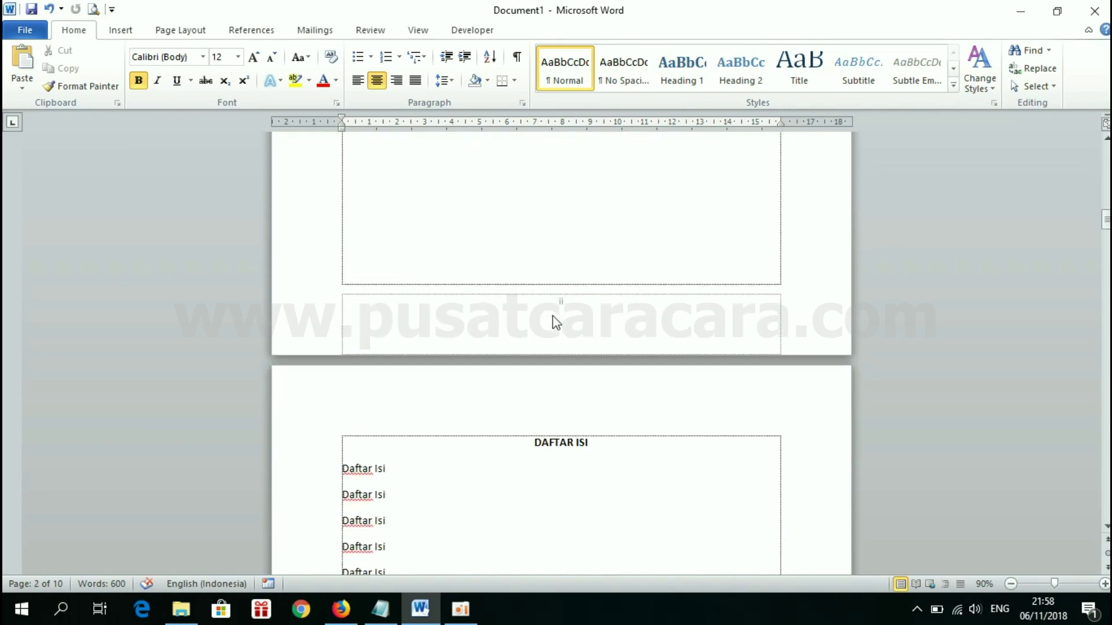
{"action": "scroll", "coordinate": [605, 316], "scroll_direction": "down", "scroll_amount": 5}
{"action": "scroll", "coordinate": [606, 312], "scroll_direction": "down", "scroll_amount": 5}
{"action": "scroll", "coordinate": [607, 311], "scroll_direction": "down", "scroll_amount": 6}
{"action": "scroll", "coordinate": [607, 312], "scroll_direction": "down", "scroll_amount": 4}
{"action": "scroll", "coordinate": [607, 311], "scroll_direction": "down", "scroll_amount": 5}
{"action": "scroll", "coordinate": [607, 312], "scroll_direction": "down", "scroll_amount": 2}
{"action": "scroll", "coordinate": [607, 311], "scroll_direction": "down", "scroll_amount": 6}
{"action": "scroll", "coordinate": [607, 311], "scroll_direction": "down", "scroll_amount": 5}
{"action": "scroll", "coordinate": [607, 312], "scroll_direction": "down", "scroll_amount": 3}
{"action": "scroll", "coordinate": [607, 312], "scroll_direction": "down", "scroll_amount": 1}
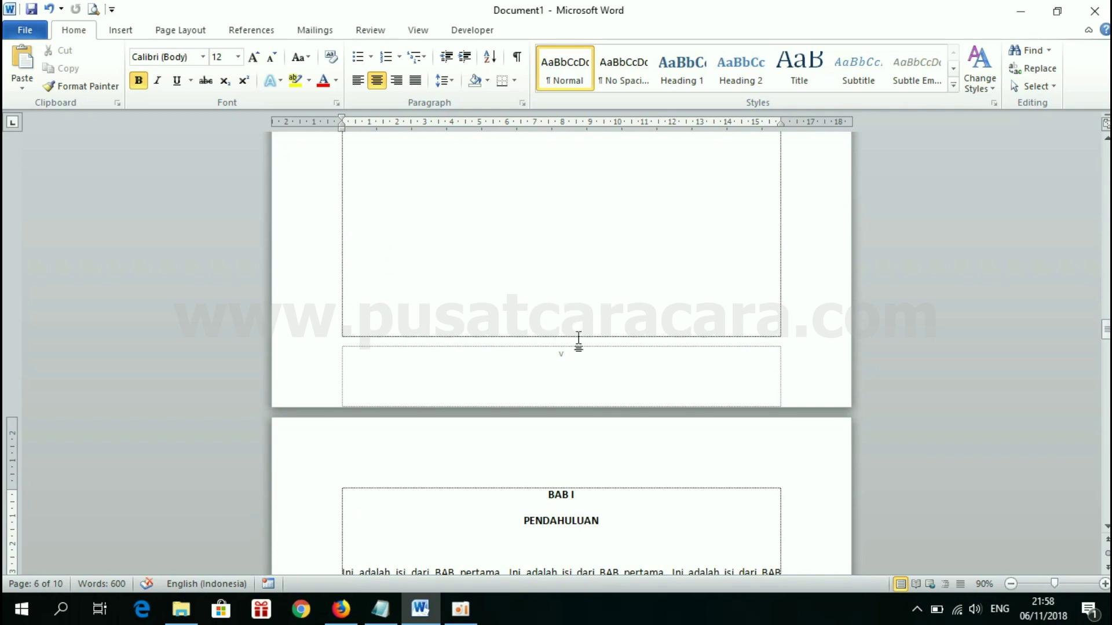
{"action": "scroll", "coordinate": [591, 387], "scroll_direction": "down", "scroll_amount": 1}
{"action": "scroll", "coordinate": [591, 387], "scroll_direction": "down", "scroll_amount": 1}
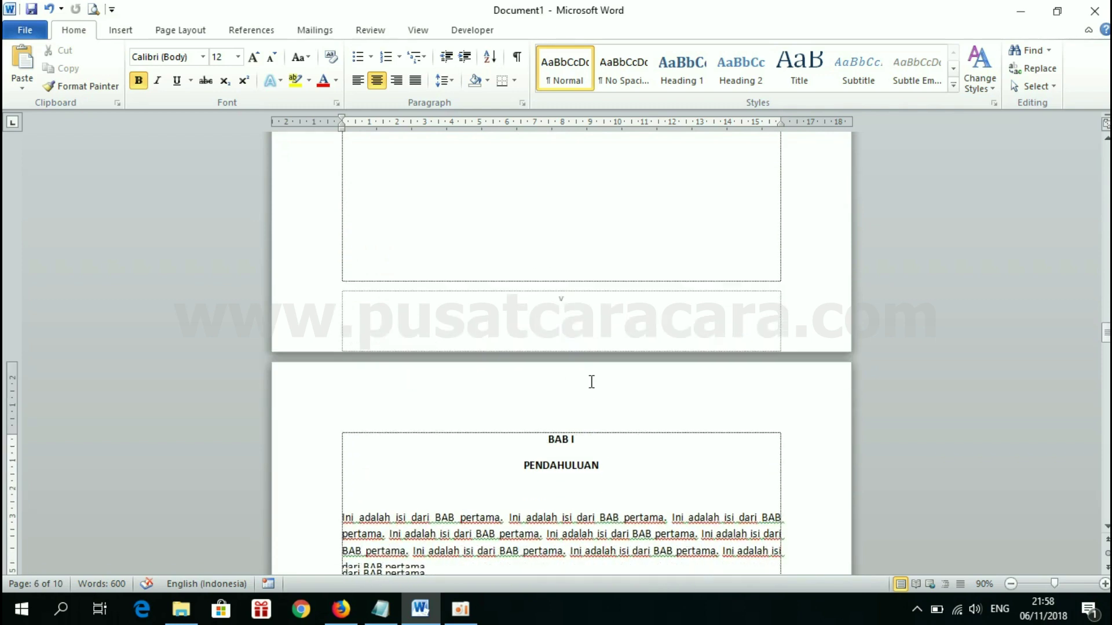
{"action": "scroll", "coordinate": [592, 385], "scroll_direction": "down", "scroll_amount": 3}
{"action": "scroll", "coordinate": [592, 383], "scroll_direction": "down", "scroll_amount": 6}
{"action": "scroll", "coordinate": [592, 382], "scroll_direction": "down", "scroll_amount": 5}
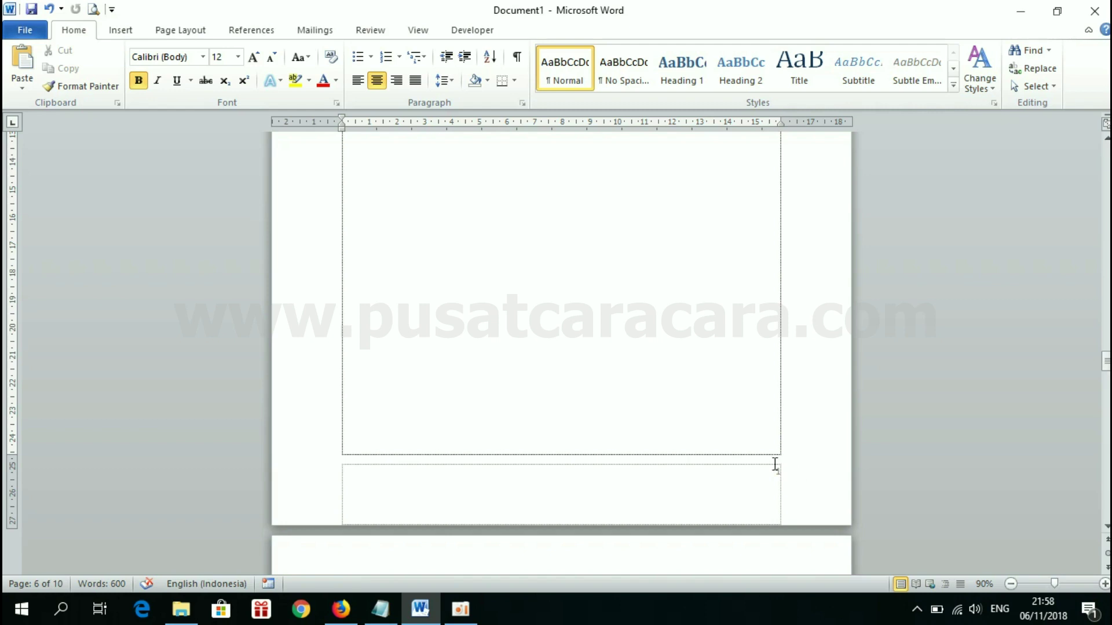
{"action": "scroll", "coordinate": [776, 484], "scroll_direction": "down", "scroll_amount": 15}
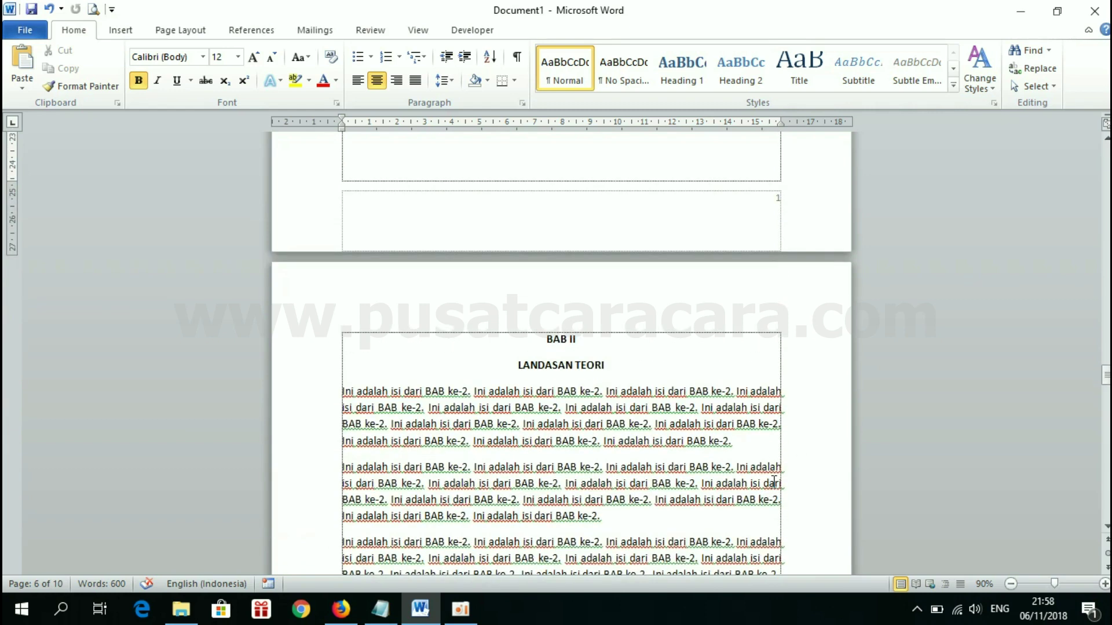
{"action": "scroll", "coordinate": [773, 482], "scroll_direction": "down", "scroll_amount": 5}
{"action": "scroll", "coordinate": [774, 482], "scroll_direction": "down", "scroll_amount": 5}
{"action": "scroll", "coordinate": [774, 482], "scroll_direction": "down", "scroll_amount": 5}
{"action": "scroll", "coordinate": [774, 481], "scroll_direction": "down", "scroll_amount": 5}
{"action": "scroll", "coordinate": [774, 482], "scroll_direction": "down", "scroll_amount": 1}
{"action": "scroll", "coordinate": [774, 482], "scroll_direction": "down", "scroll_amount": 5}
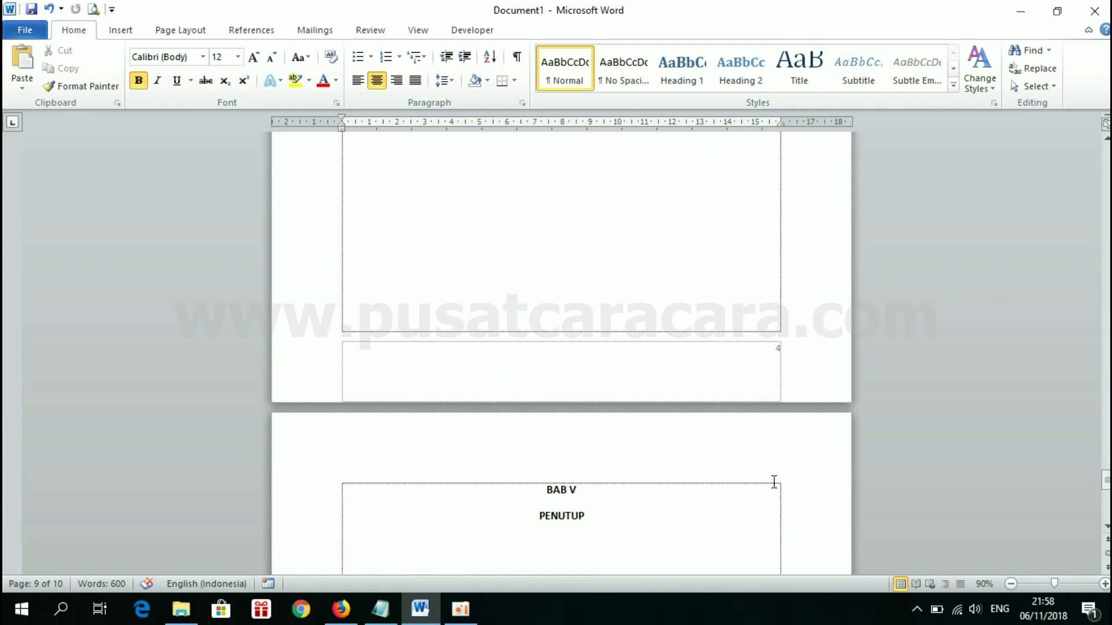
{"action": "scroll", "coordinate": [773, 482], "scroll_direction": "down", "scroll_amount": 10}
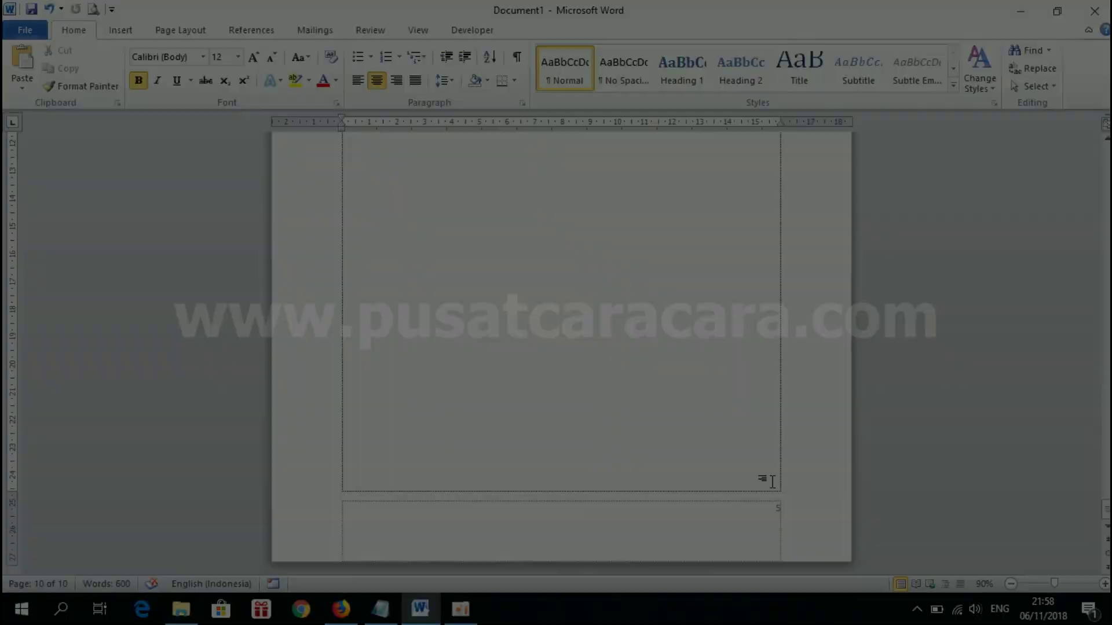